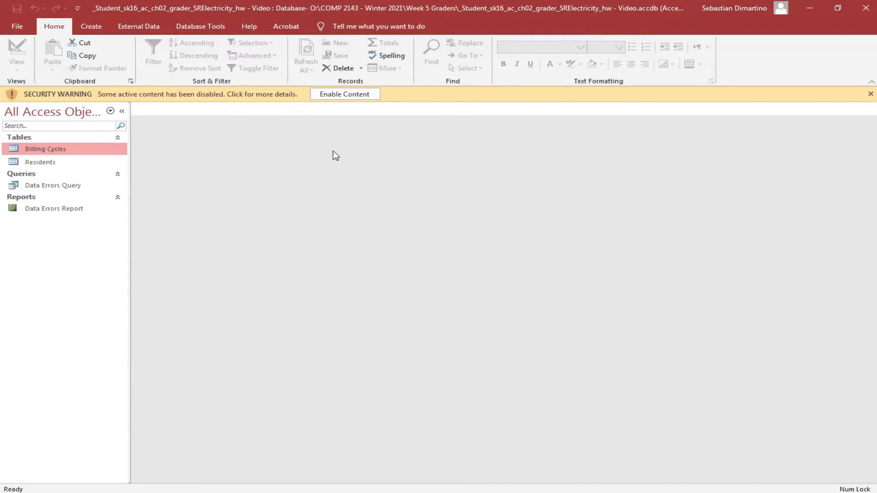
Step: Enable the database's disabled active content and open the Billing Cycles table
click(349, 97)
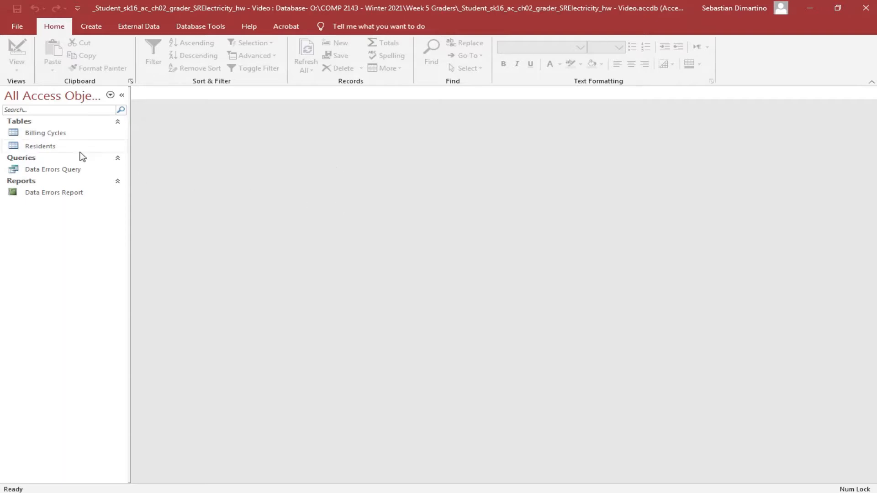
double_click(50, 135)
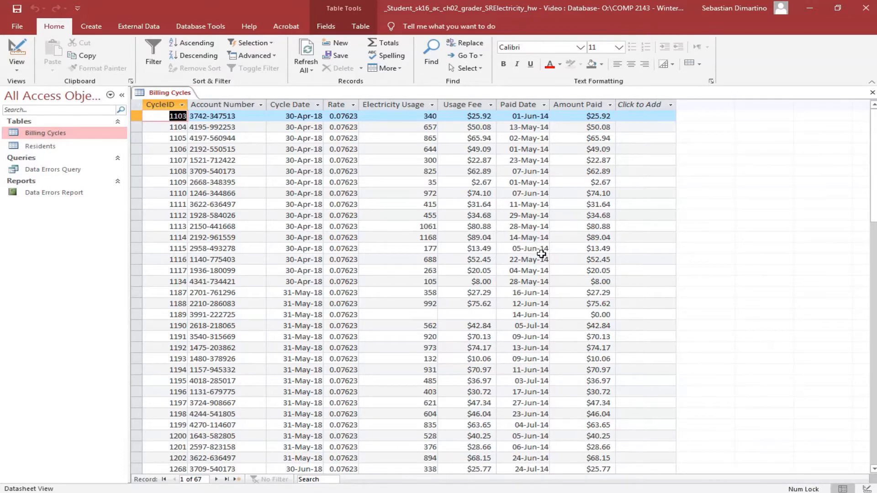
Step: Add a calculated Currency field to the end of the Billing Cycles table with the expression [UsageFee] - [AmountPaid]
click(671, 106)
click(671, 106)
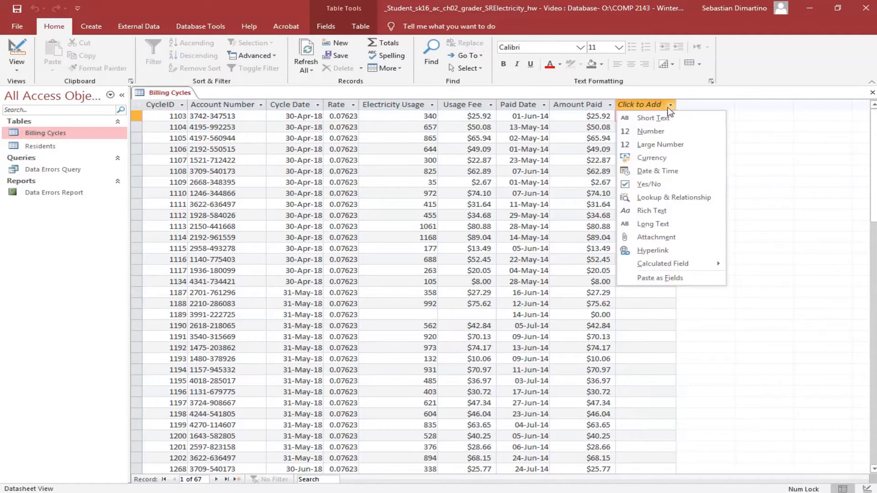
mouse_move(657, 266)
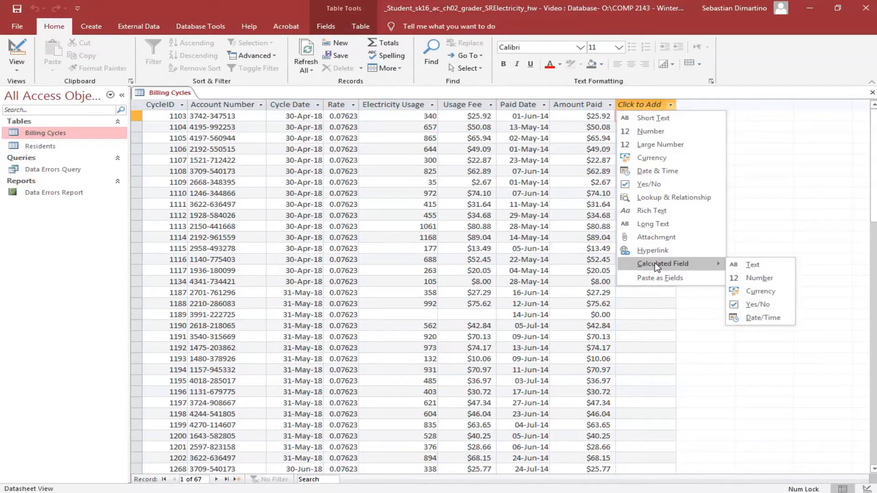
click(763, 293)
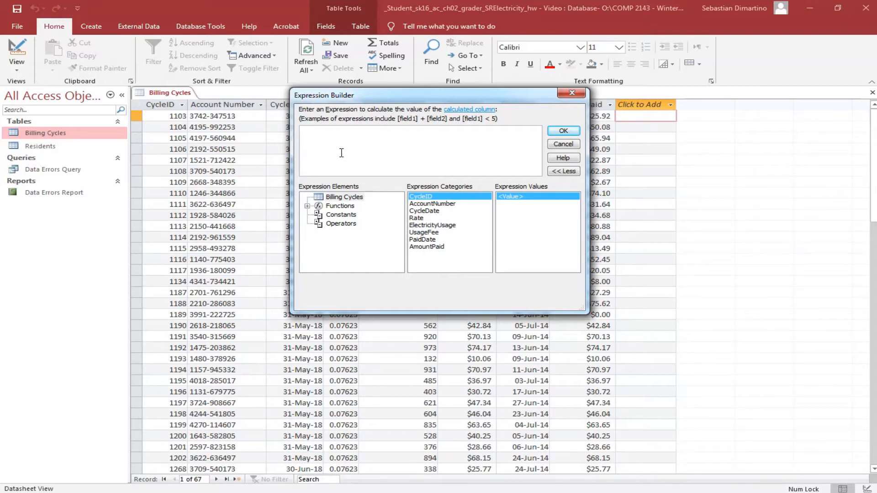
click(435, 234)
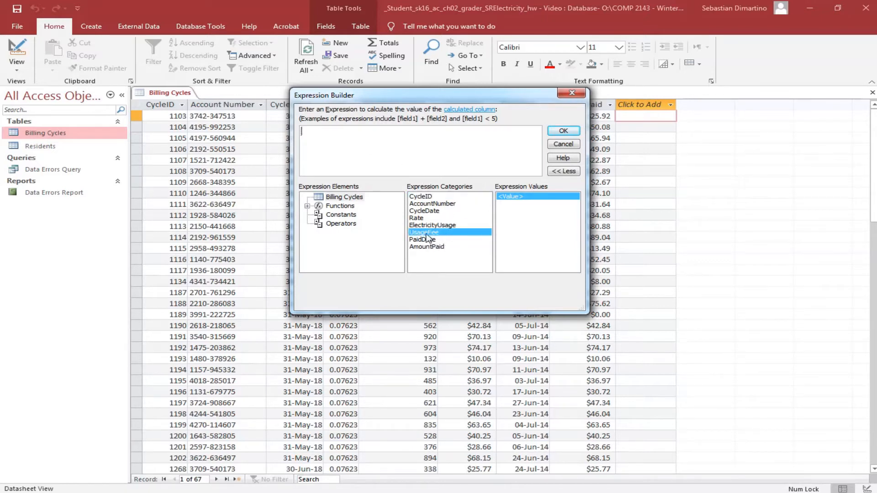
double_click(431, 234)
text(-)
double_click(430, 247)
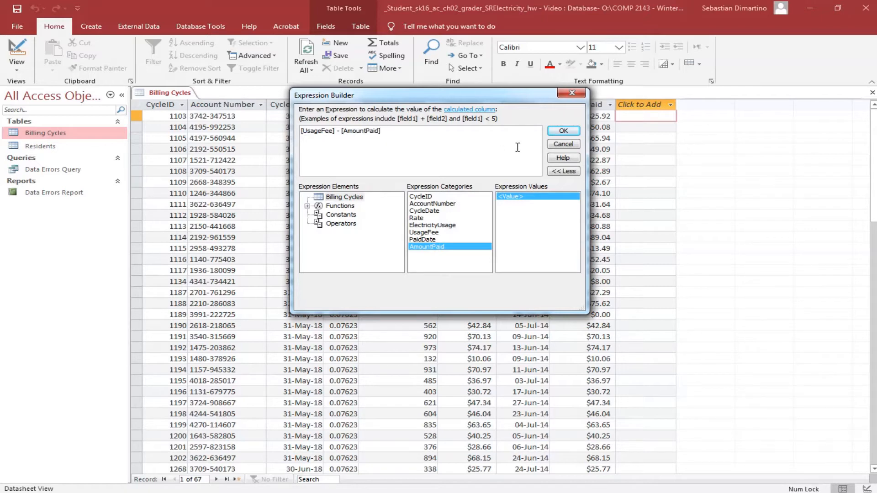
click(564, 131)
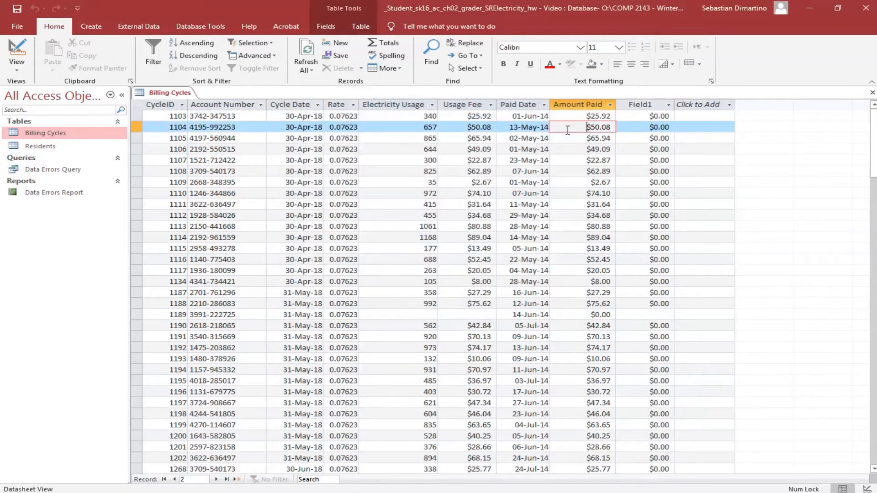
Step: Rename the new calculated field as BalanceDue, and save and close the Billing Cycles table
click(643, 105)
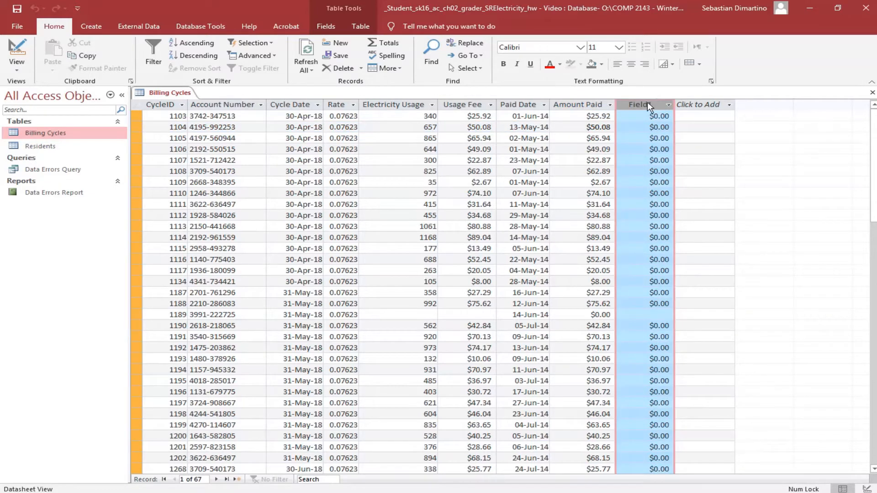
right_click(648, 105)
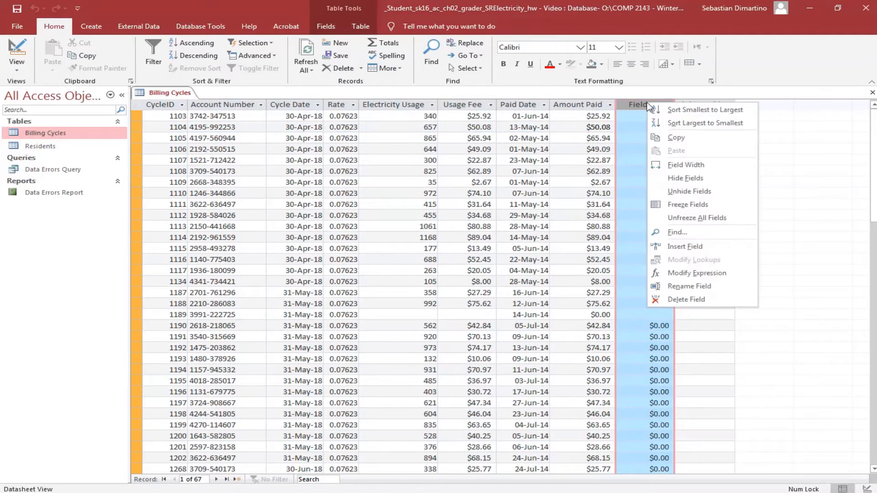
click(689, 286)
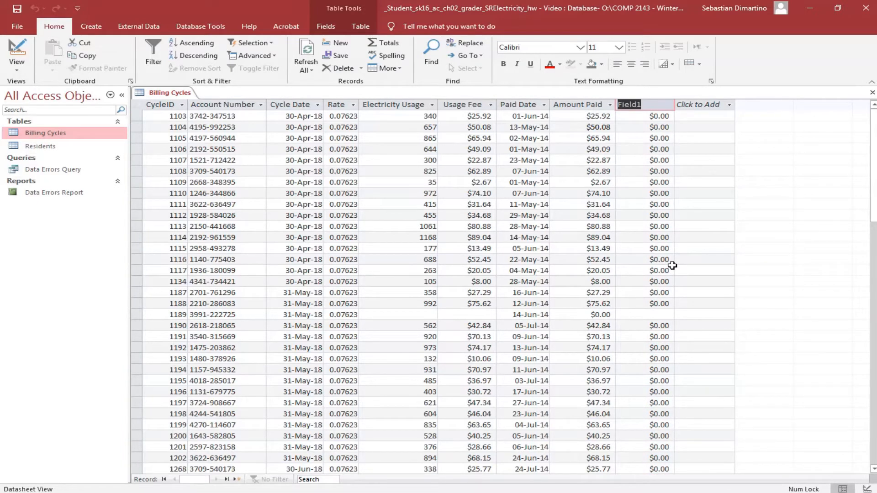
text(Ba)
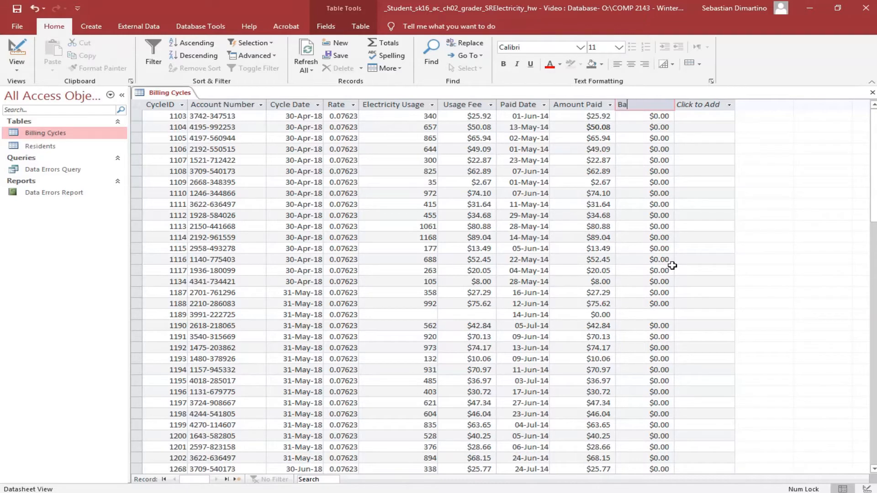
text(lanceDue)
key(Return)
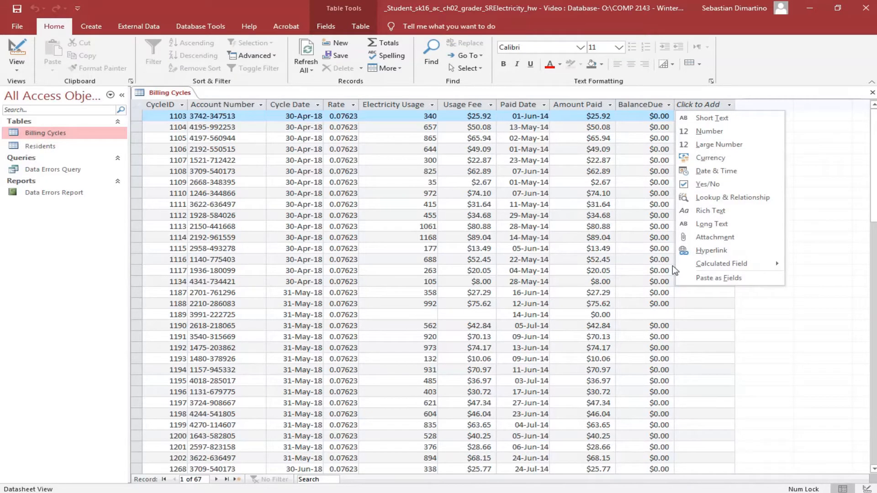
click(18, 10)
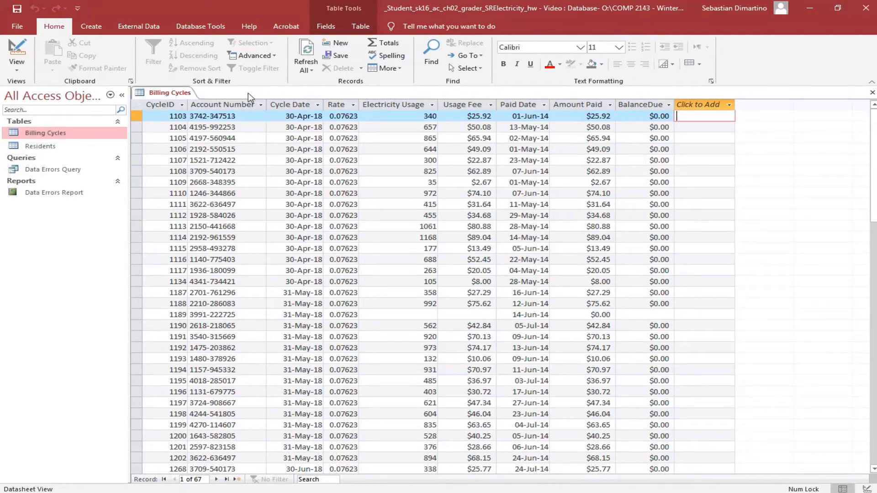
click(872, 94)
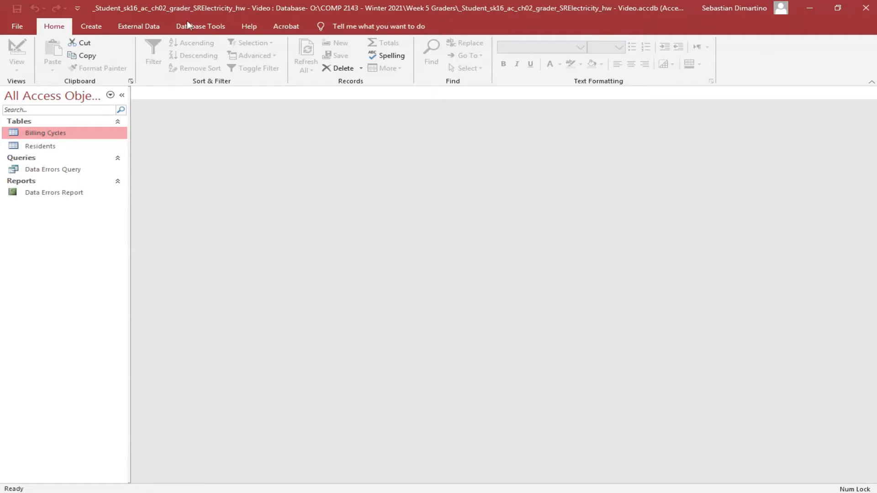
Step: Create a new query in Design view using the Billing Cycles and Residents tables
click(90, 28)
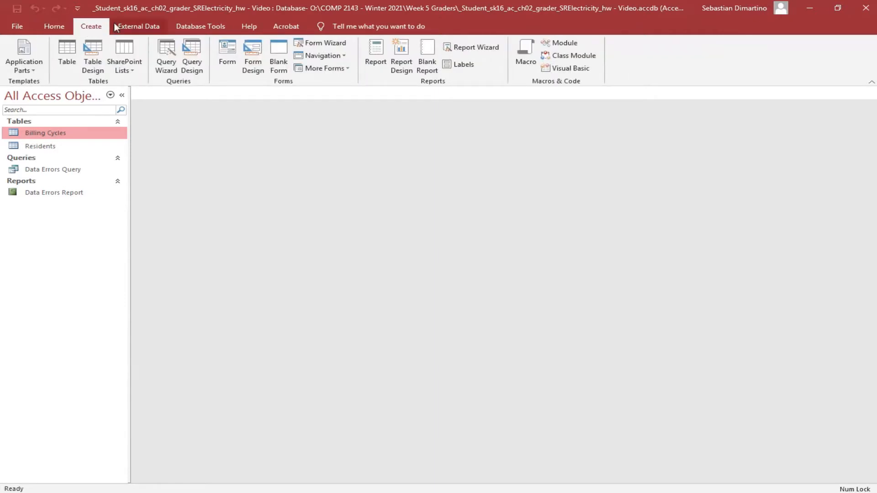
click(193, 50)
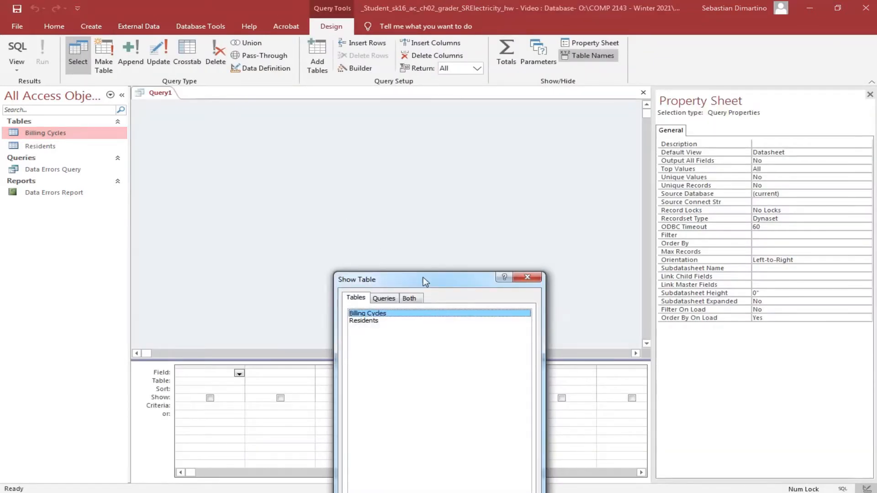
drag(423, 278, 456, 135)
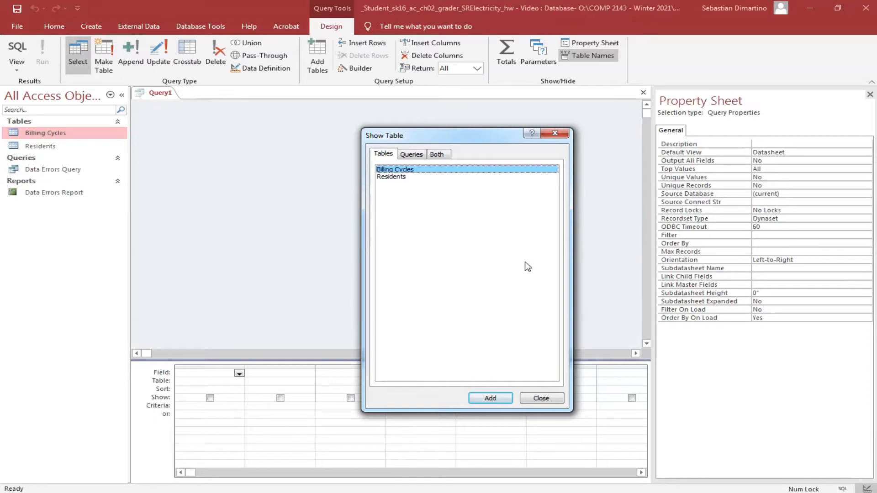
double_click(395, 170)
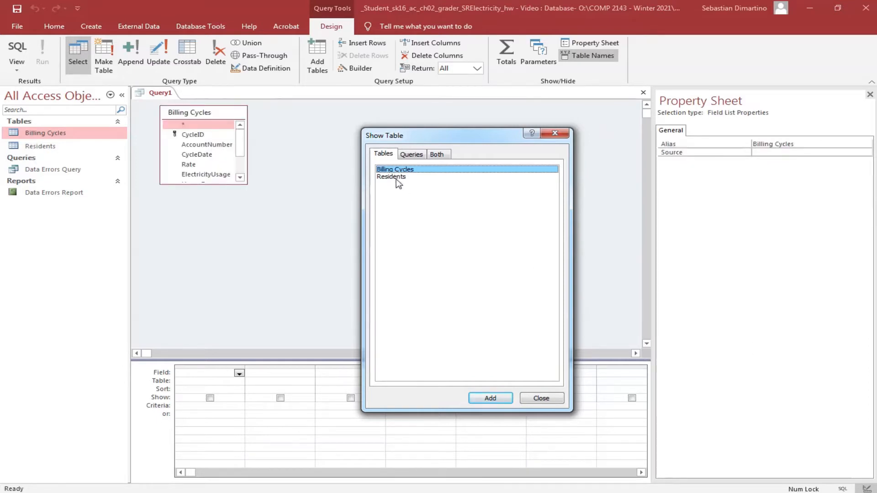
click(402, 178)
double_click(402, 178)
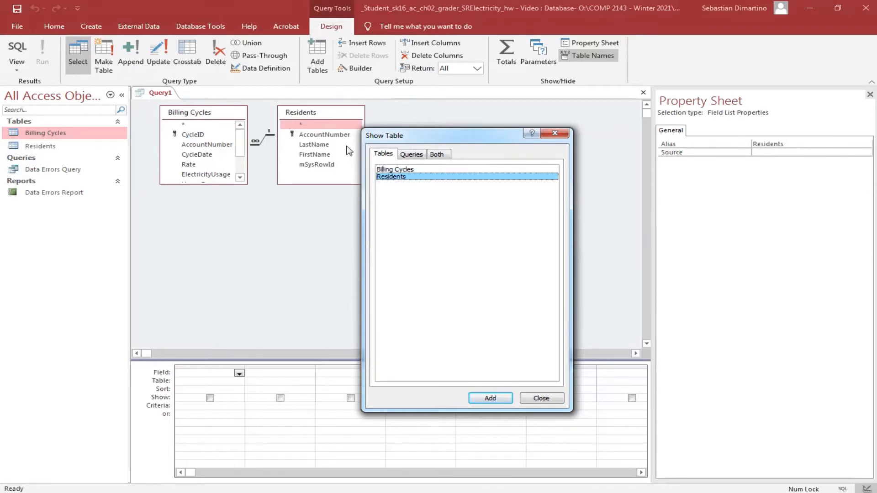
click(548, 399)
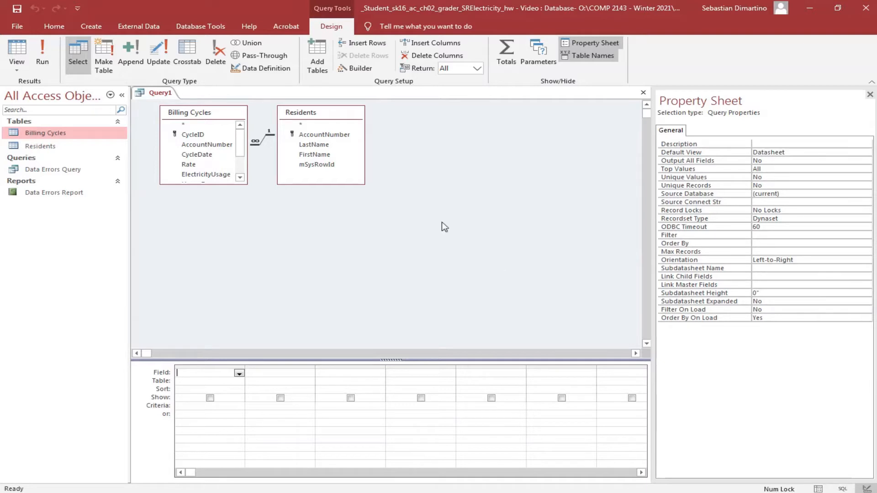
Step: Add the AccountNumber, LastName and FirstName fields from Residents to the query grid
double_click(330, 135)
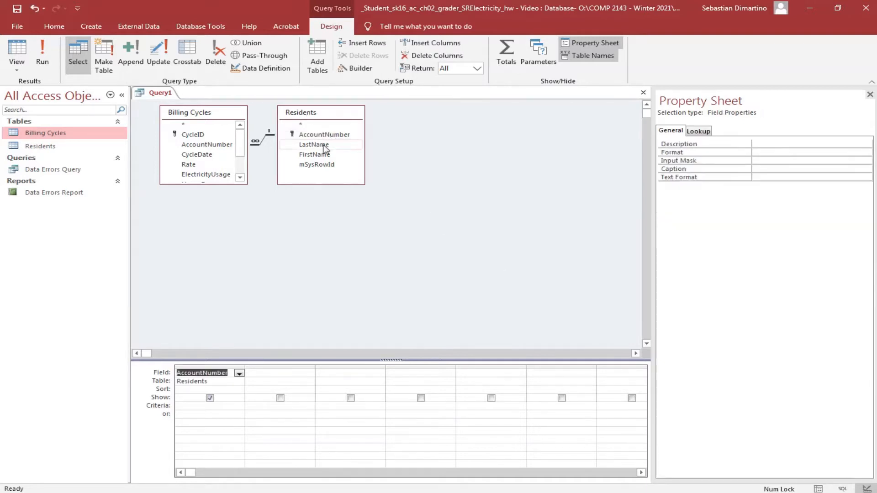
double_click(322, 146)
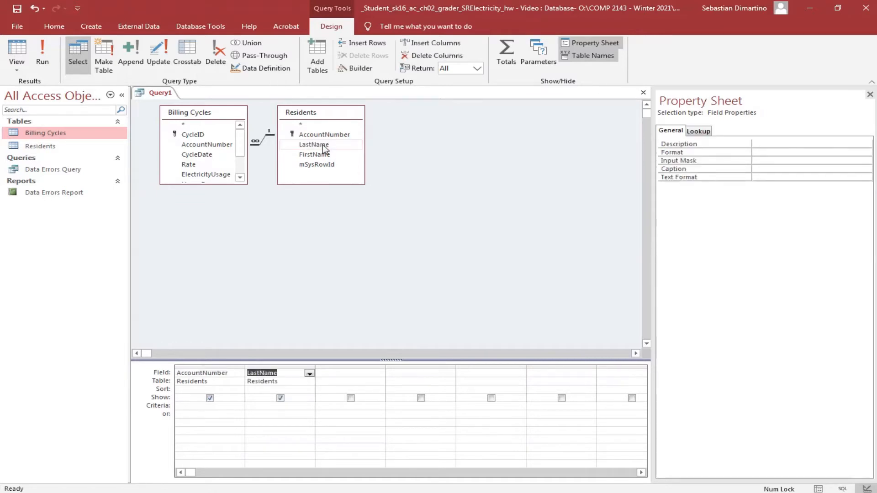
click(323, 154)
double_click(322, 154)
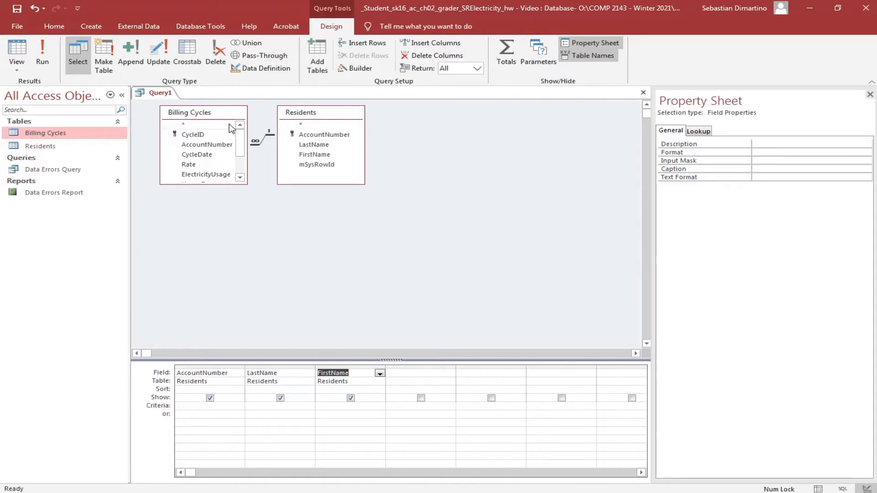
Step: Add CycleDate from Billing Cycles to the query grid, keeping only one CycleDate column by cutting the duplicate
double_click(213, 155)
double_click(214, 156)
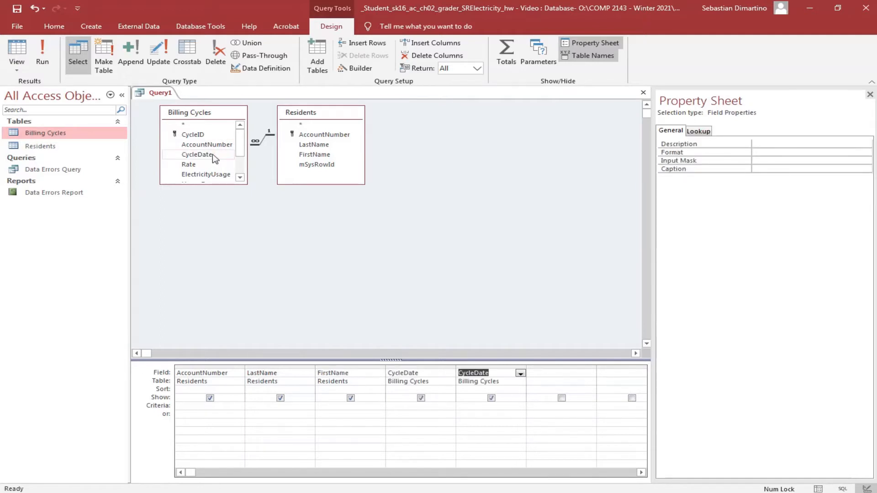
click(502, 366)
right_click(502, 366)
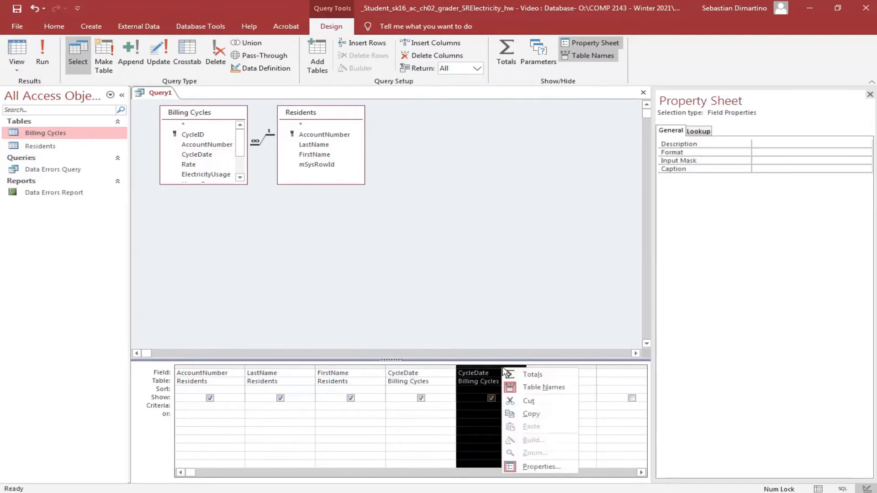
click(529, 401)
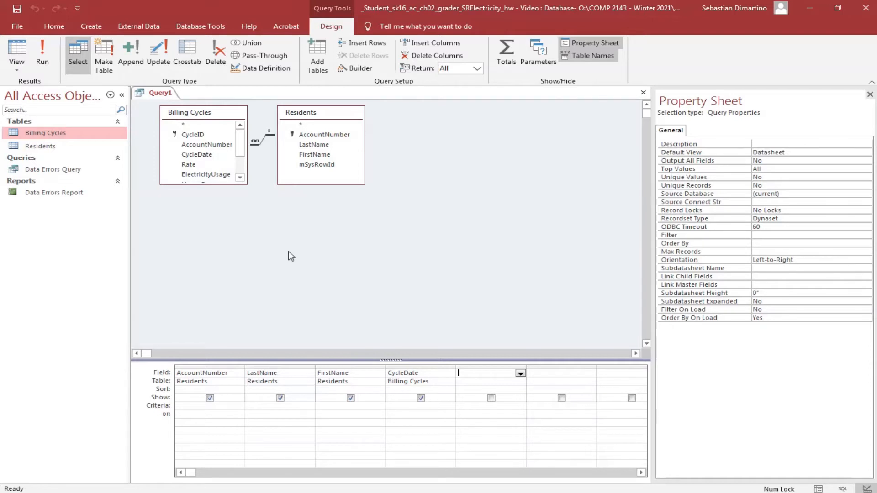
Step: Enlarge the Billing Cycles field list to show all its fields and add UsageFee and BalanceDue to the query grid
click(239, 178)
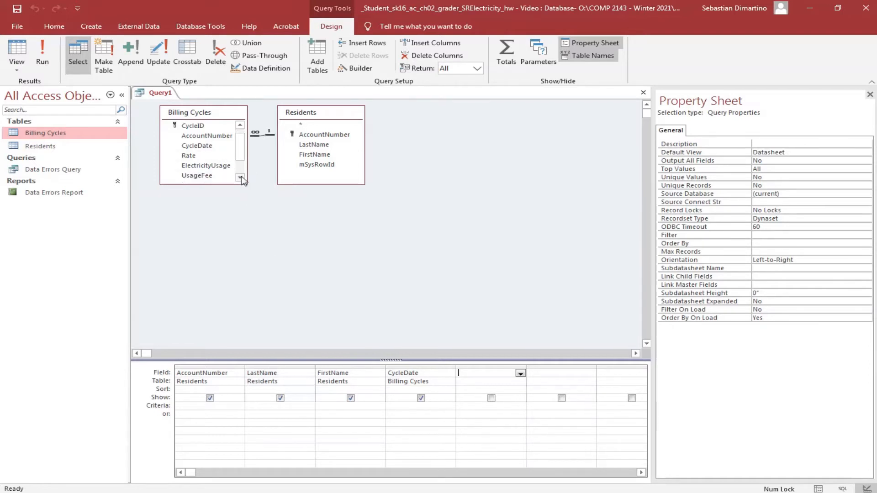
drag(198, 184, 213, 258)
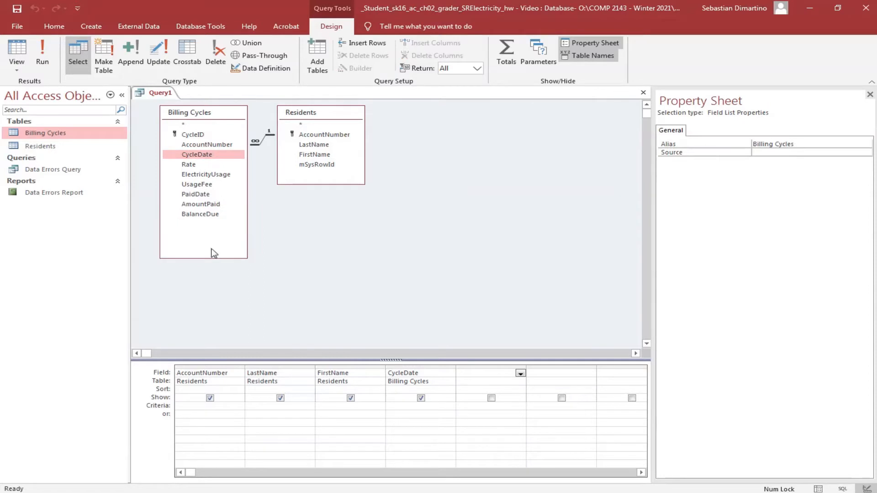
double_click(197, 184)
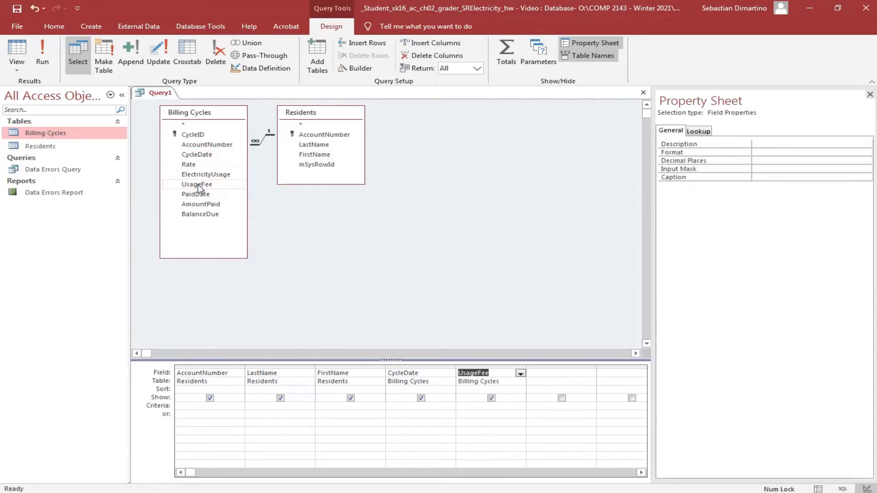
click(202, 214)
double_click(201, 214)
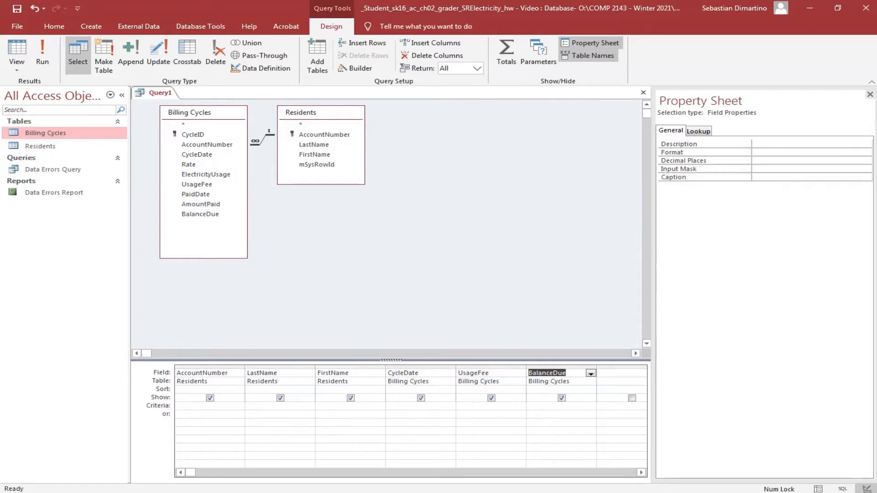
Step: Set the CycleDate criterion to Between #06/01/2018# And #06/30/2018#
click(416, 407)
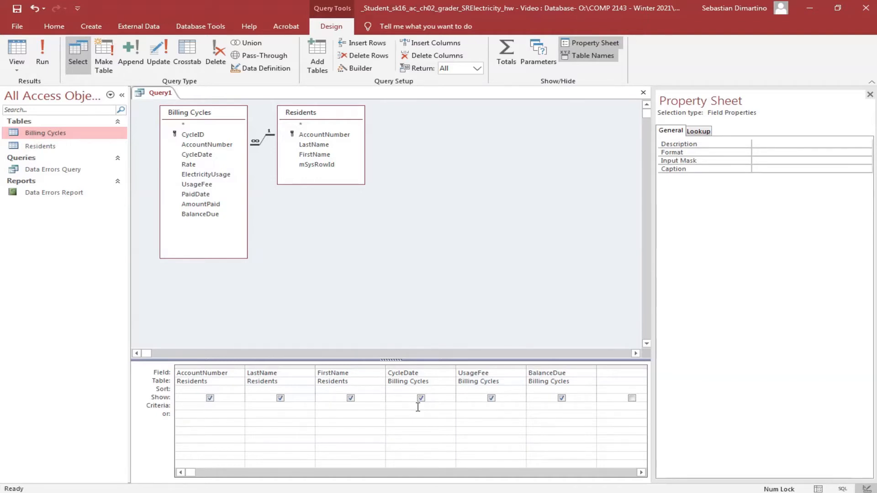
text(Between #)
text( 06/01/)
text(2018)
text( and 0)
text(6/)
text(30)
text(/2018)
key(Tab)
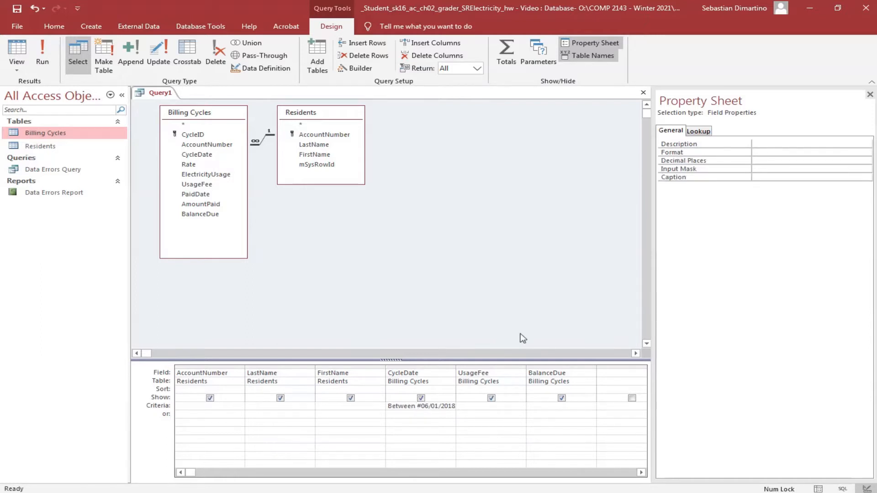
Step: Fit the CycleDate column's width to its full criterion and close the Property Sheet
double_click(455, 368)
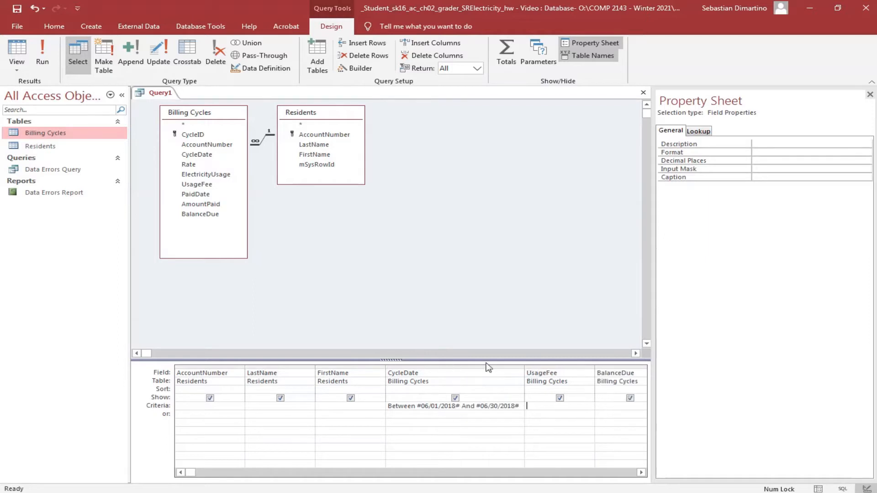
click(870, 94)
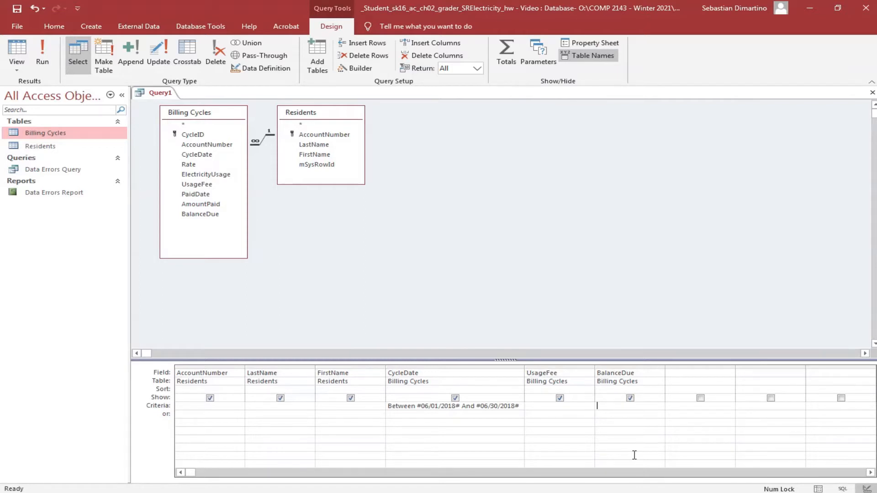
Step: Set the BalanceDue criterion to >1 Or Is Null and save the query as Penalties Query
text(>1 or Is Null)
key(Tab)
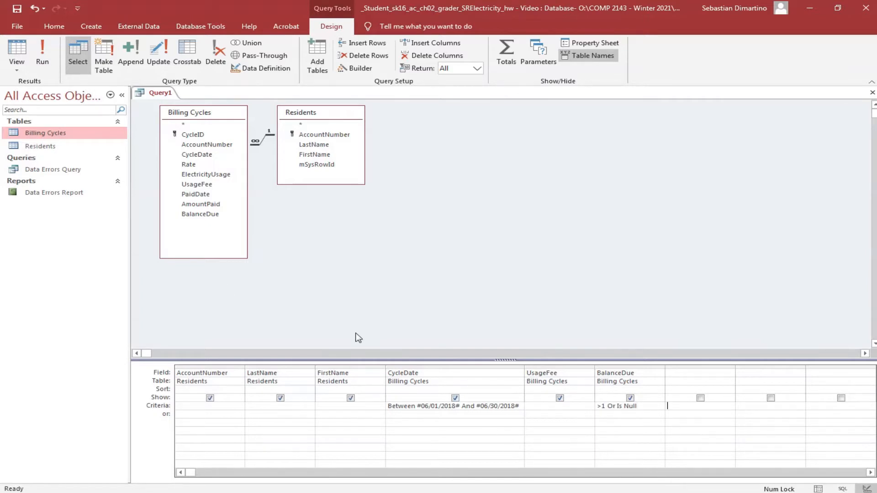
click(16, 10)
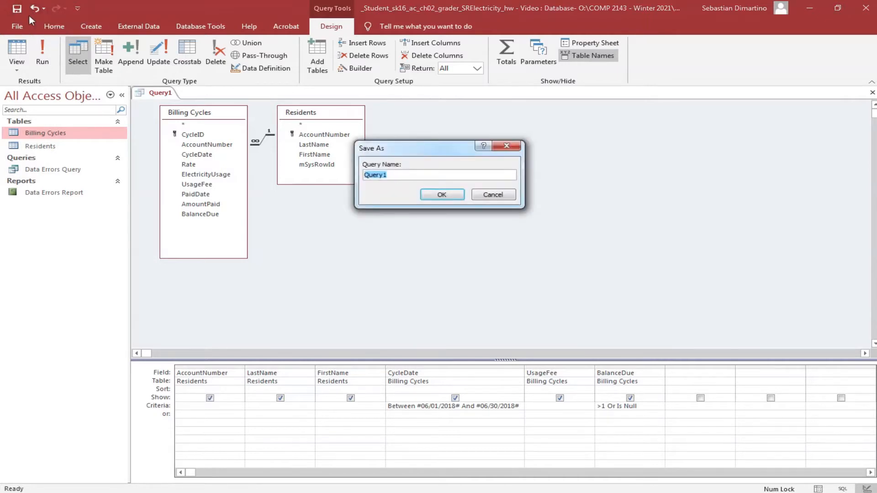
text(Penalities Query)
drag(393, 175, 346, 173)
text(Penta)
key(BackSpace)
key(BackSpace)
text(il)
key(BackSpace)
key(BackSpace)
text(alties)
click(442, 195)
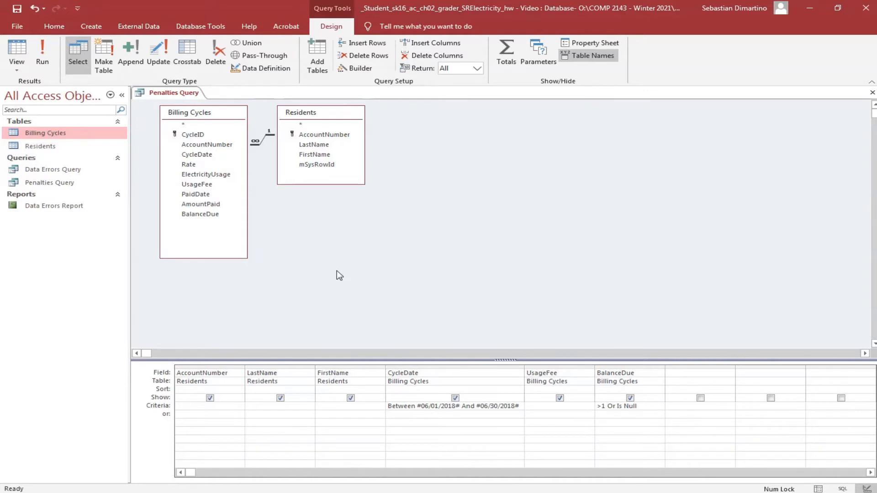
Step: Add a calculated field named Penalty after BalanceDue in the query grid, using the expression [BalanceDue]*0.2
click(692, 373)
click(360, 68)
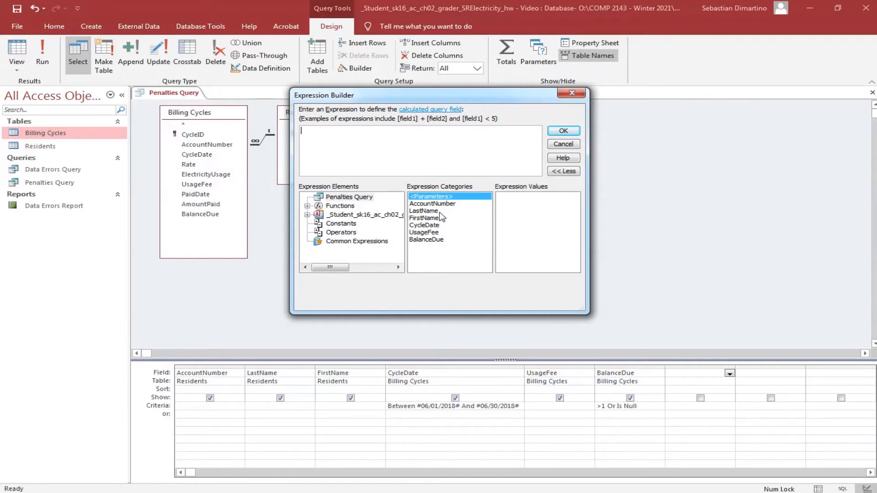
double_click(437, 240)
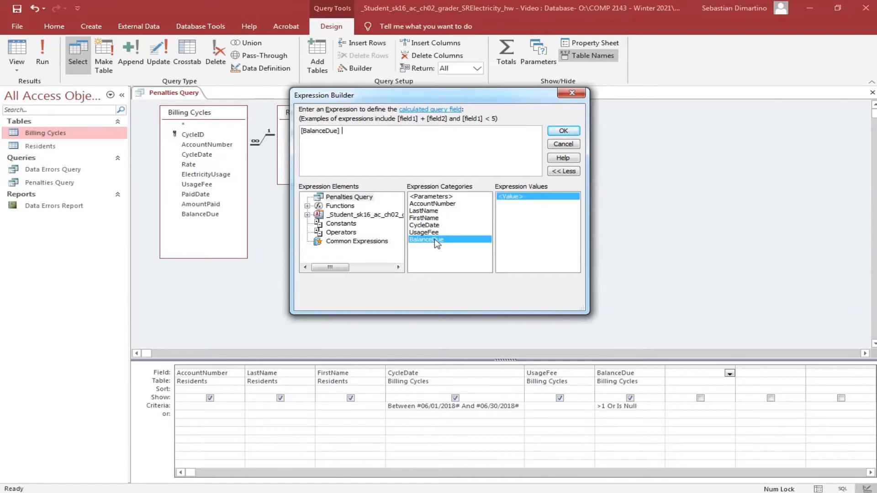
text(*0.2)
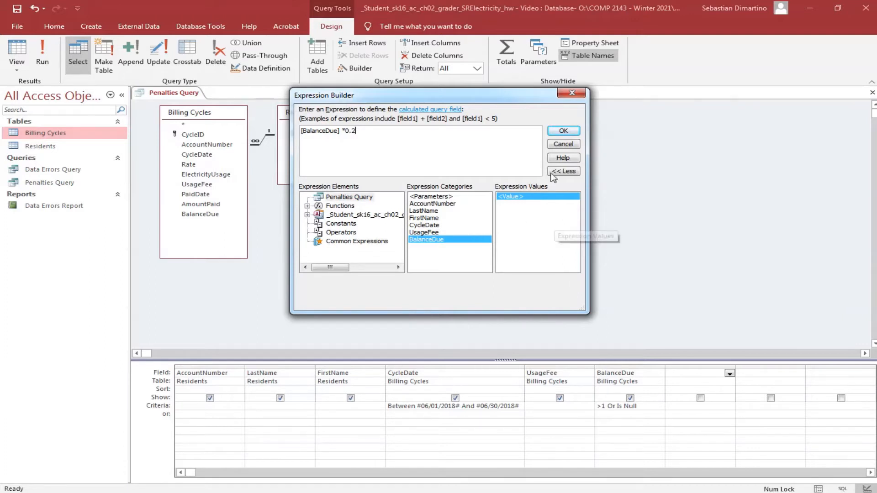
click(563, 131)
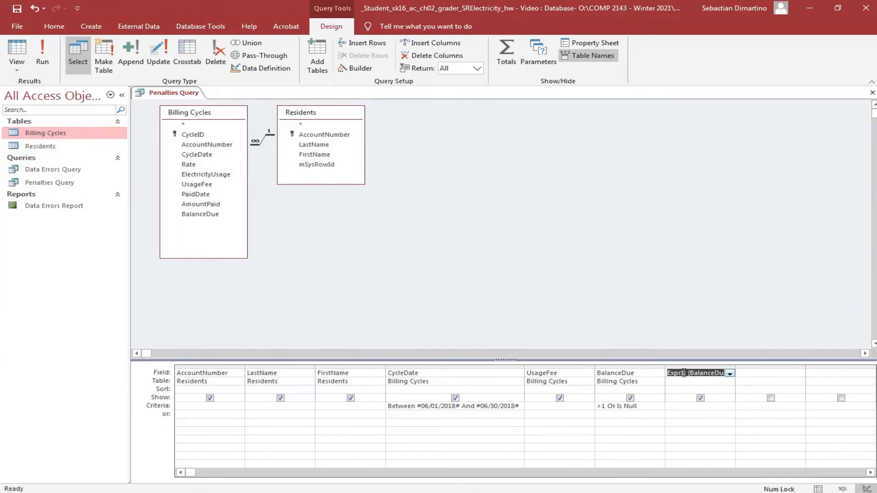
drag(684, 373, 666, 373)
text(Penalty)
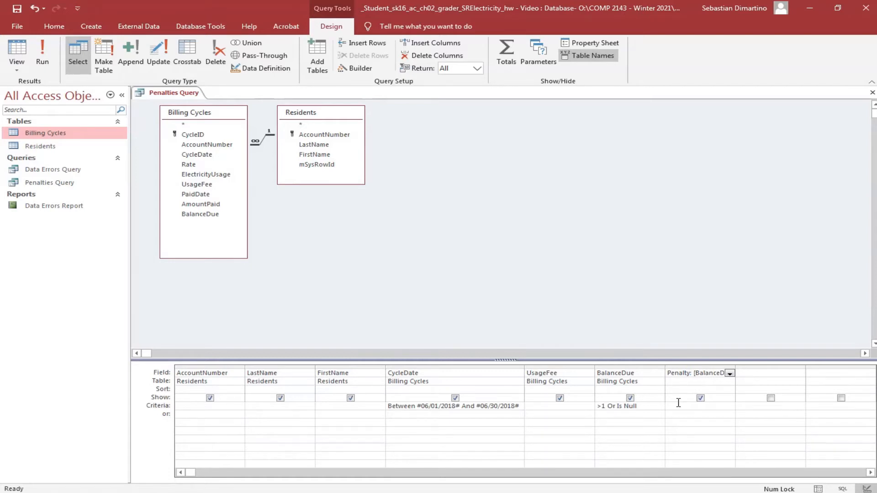
Step: Set the Penalty field's format to Currency
click(713, 383)
click(597, 42)
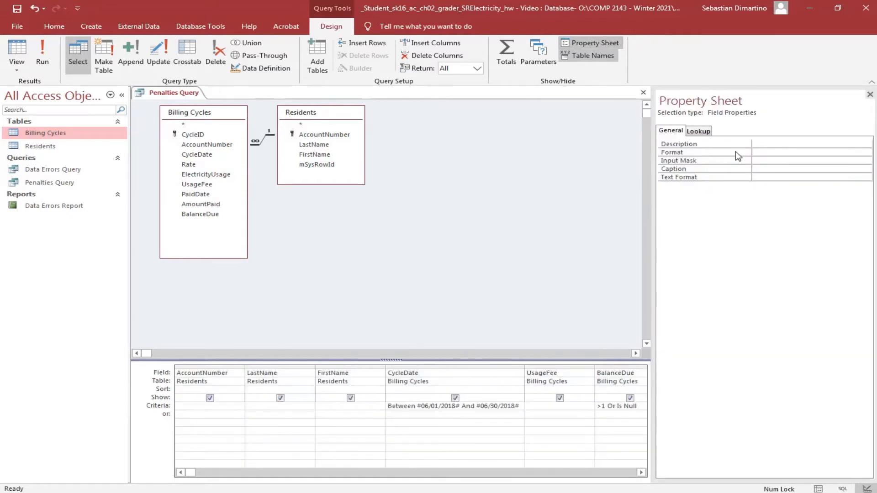
click(768, 152)
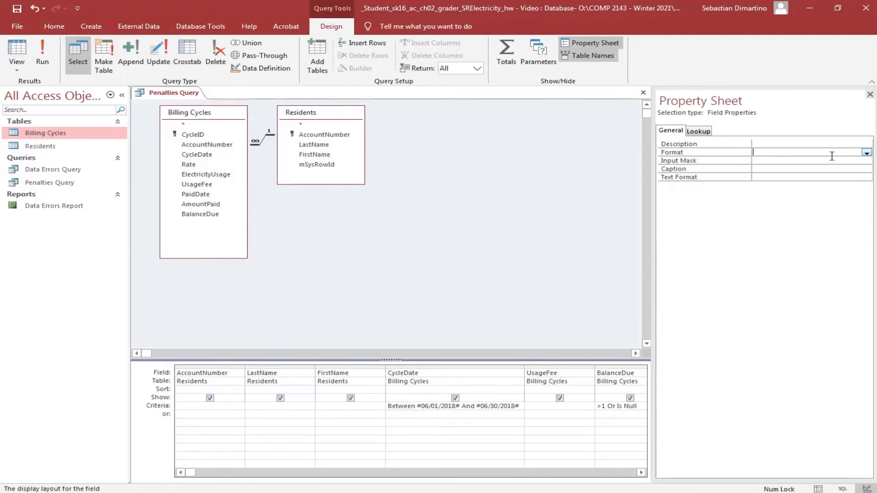
click(866, 153)
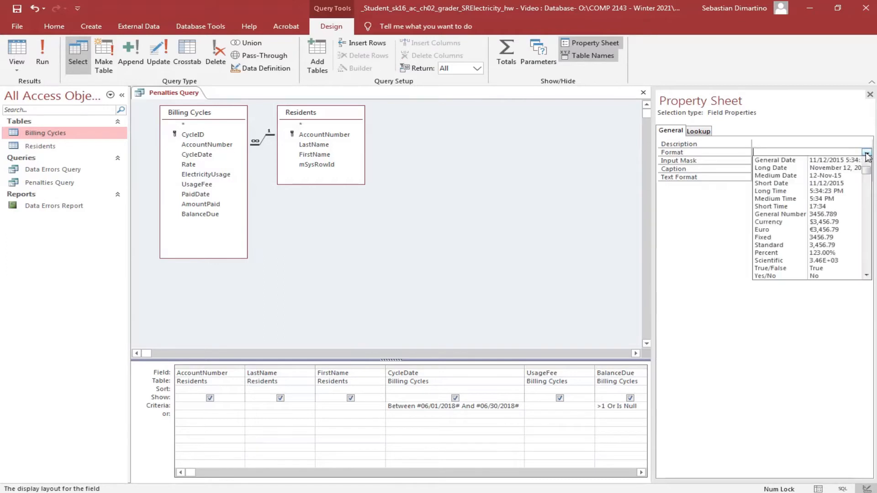
click(797, 222)
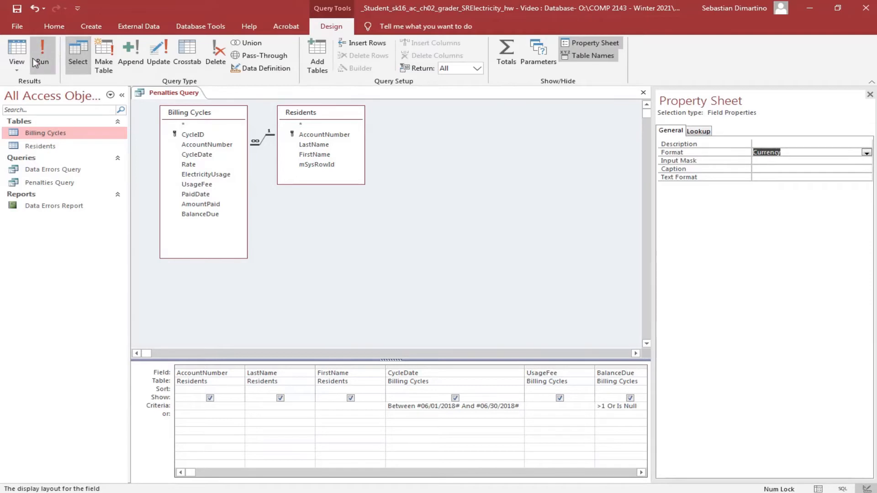
Step: Run the Penalties Query and close it after viewing the results
click(43, 47)
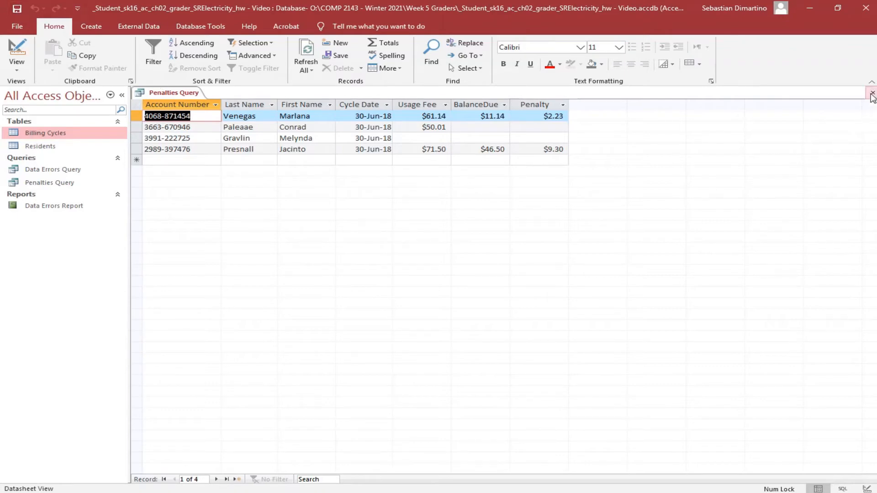
click(872, 95)
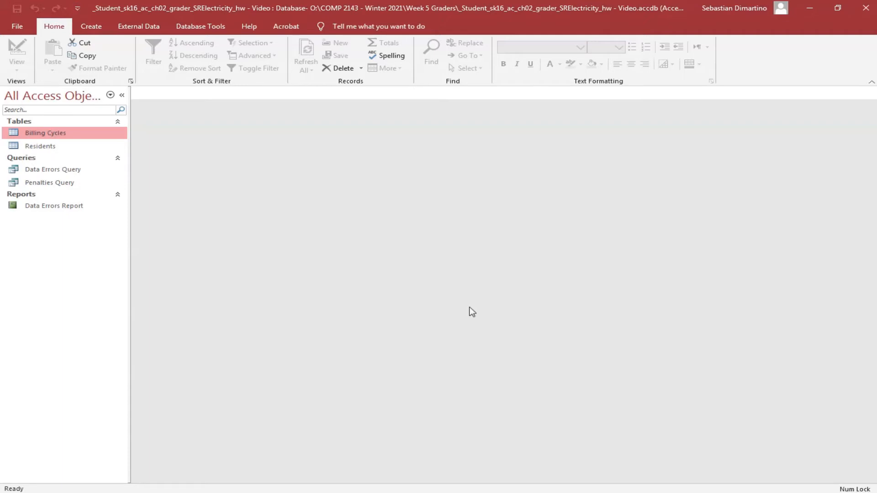
Step: Start a new query with the Simple Query Wizard and add AccountNumber, LastName and FirstName from the Residents table
click(95, 28)
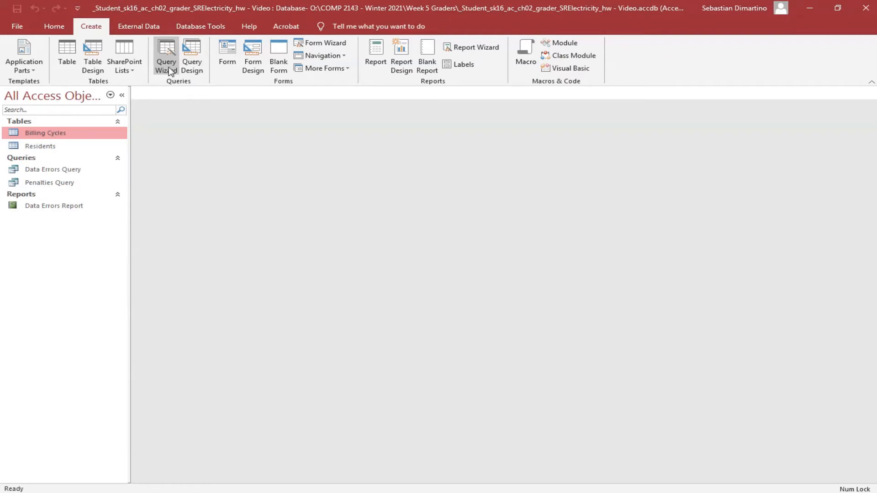
click(170, 71)
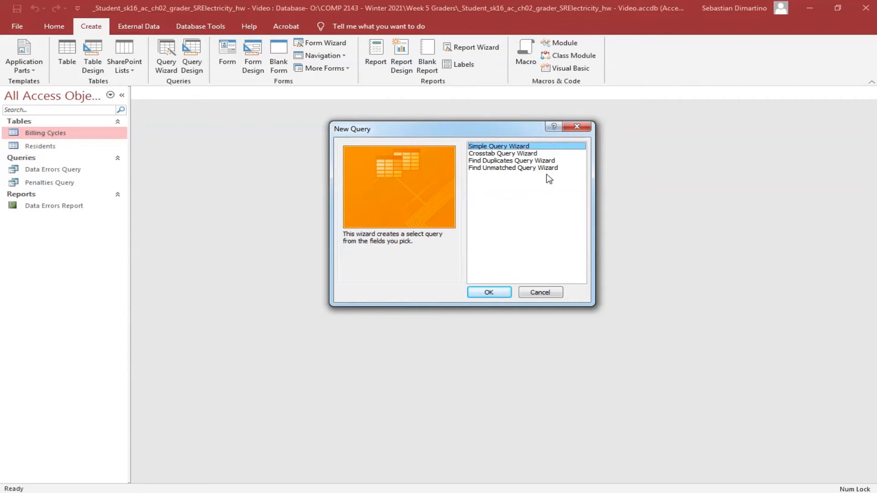
click(493, 295)
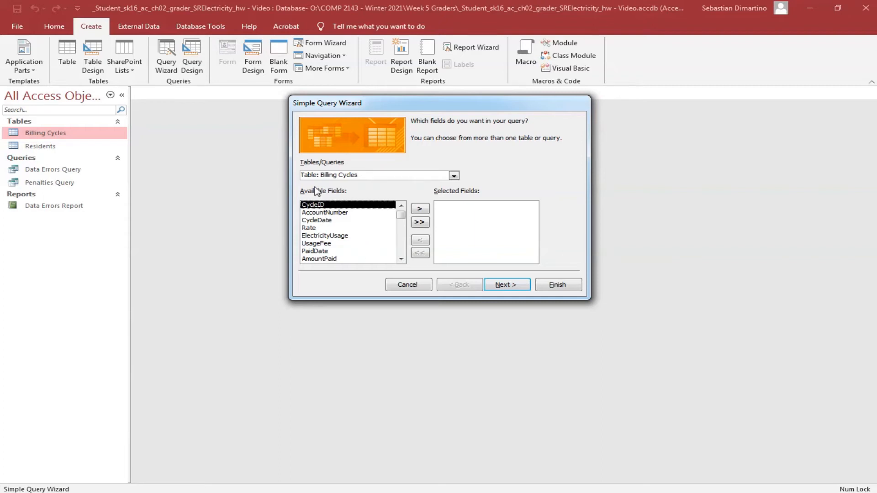
click(454, 175)
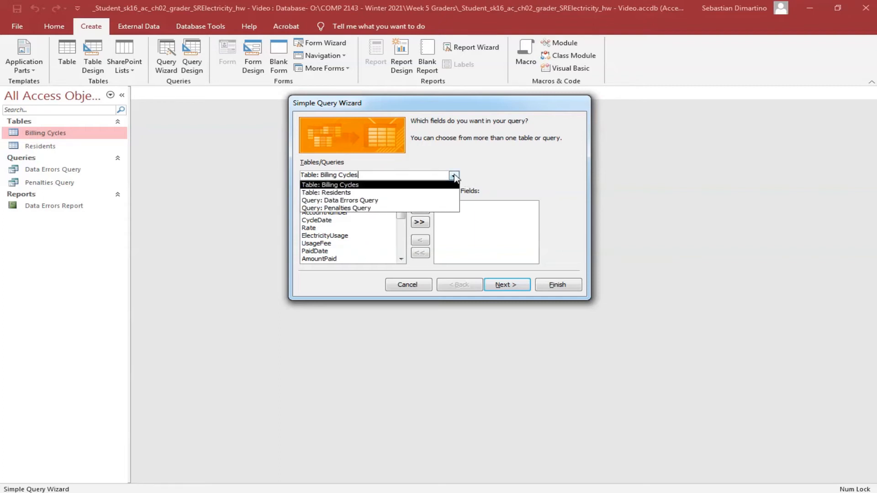
click(394, 192)
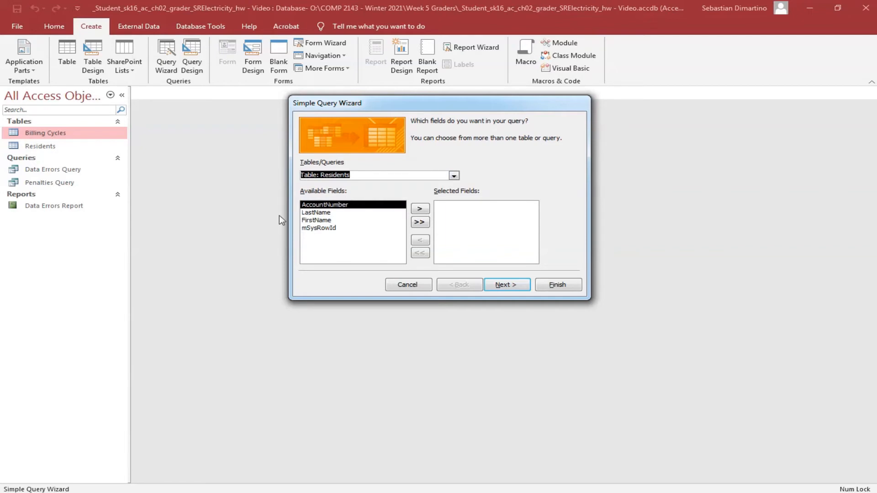
double_click(308, 205)
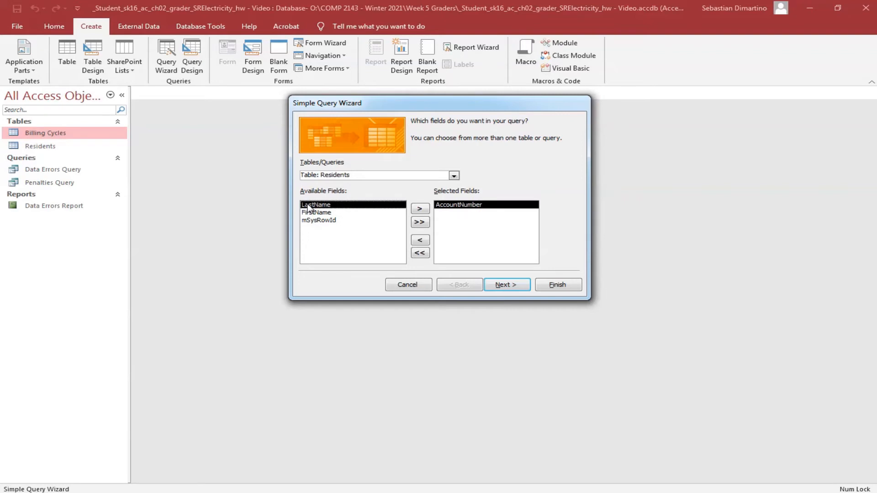
double_click(308, 205)
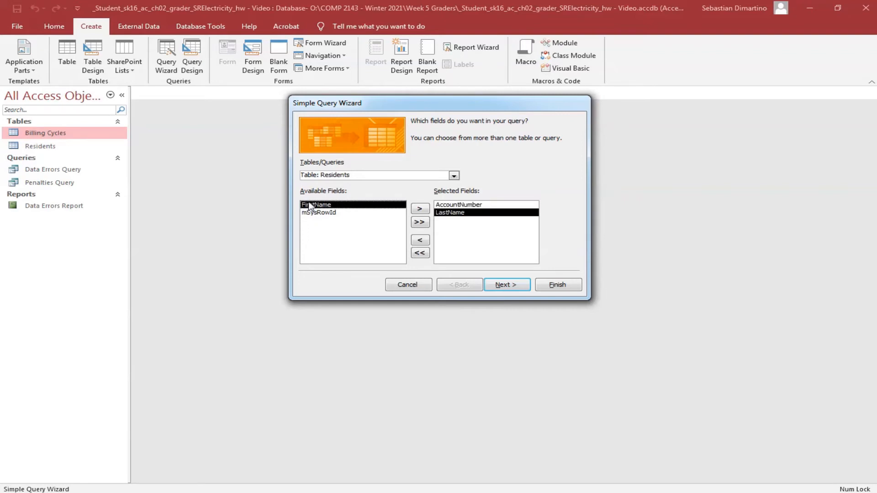
double_click(309, 206)
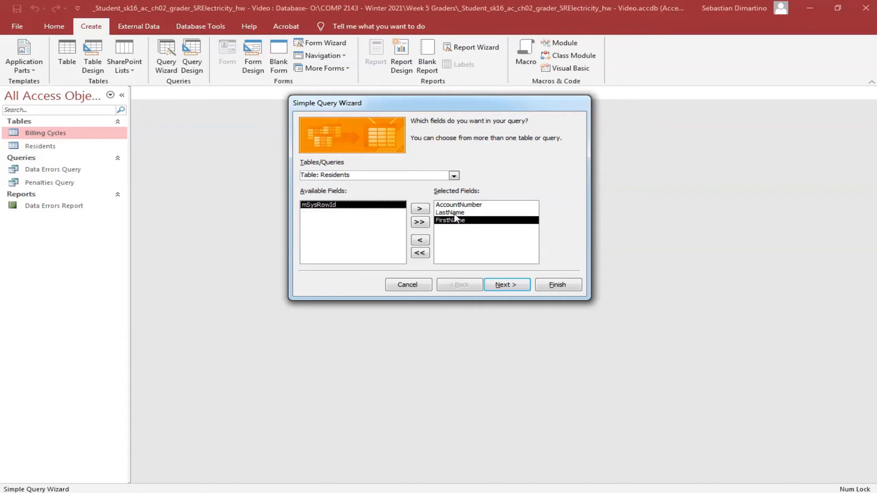
Step: Add the UsageFee and CycleDate fields from the Billing Cycles table to the wizard's selected fields
click(454, 176)
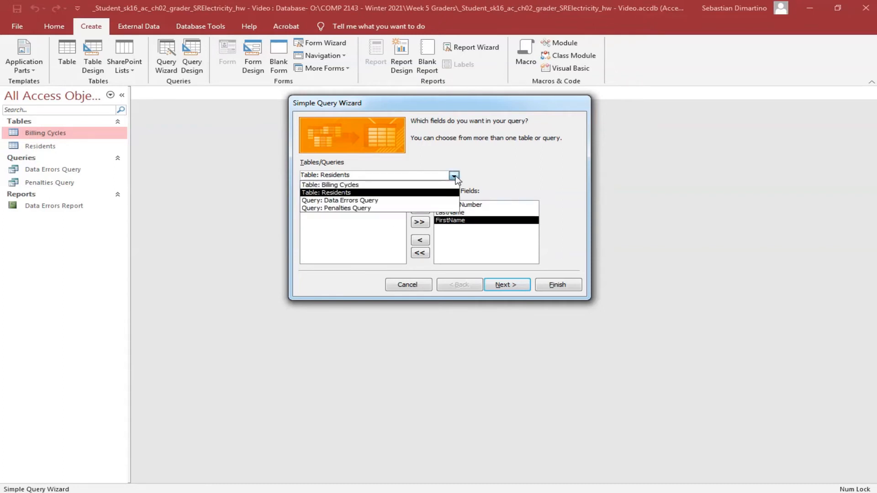
click(397, 185)
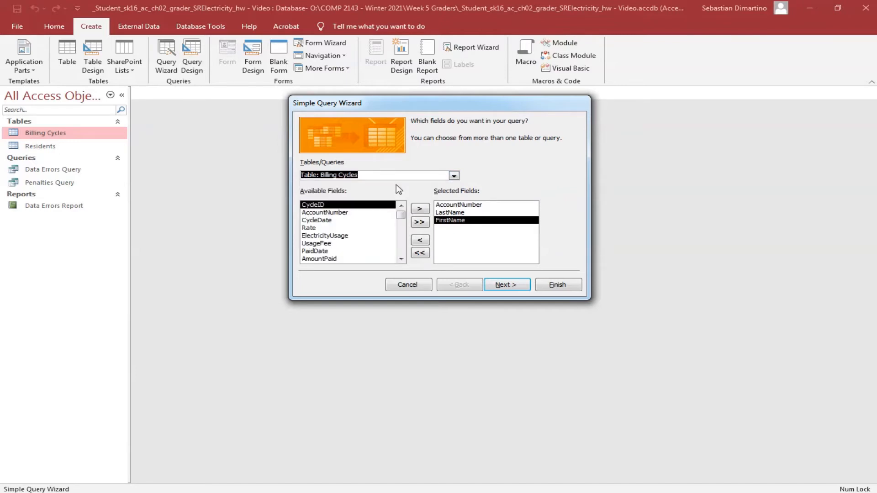
double_click(316, 243)
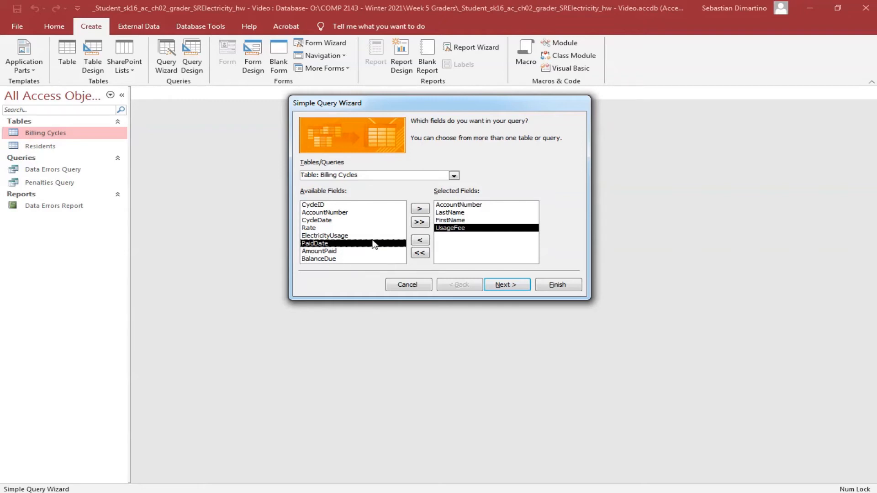
double_click(328, 220)
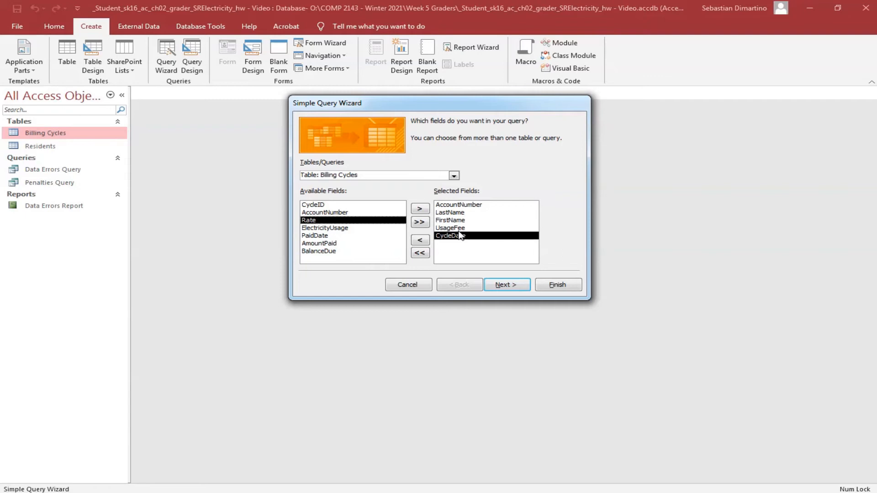
Step: Keep the query as a Detail query, title it Resident Statistics and finish the wizard, opening the query to view information
click(511, 286)
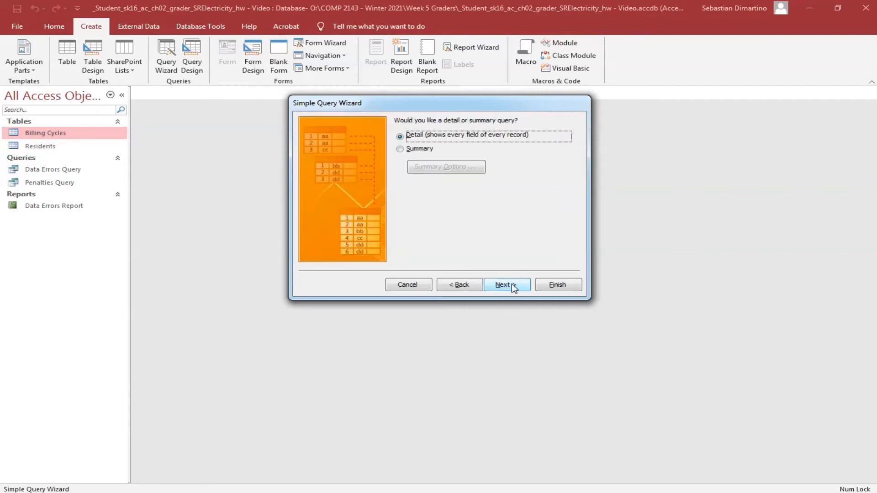
click(511, 285)
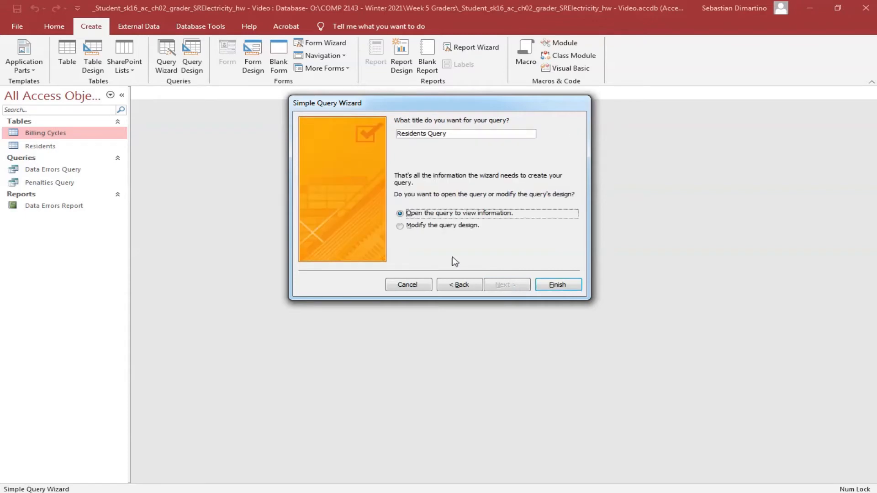
click(425, 135)
key(BackSpace)
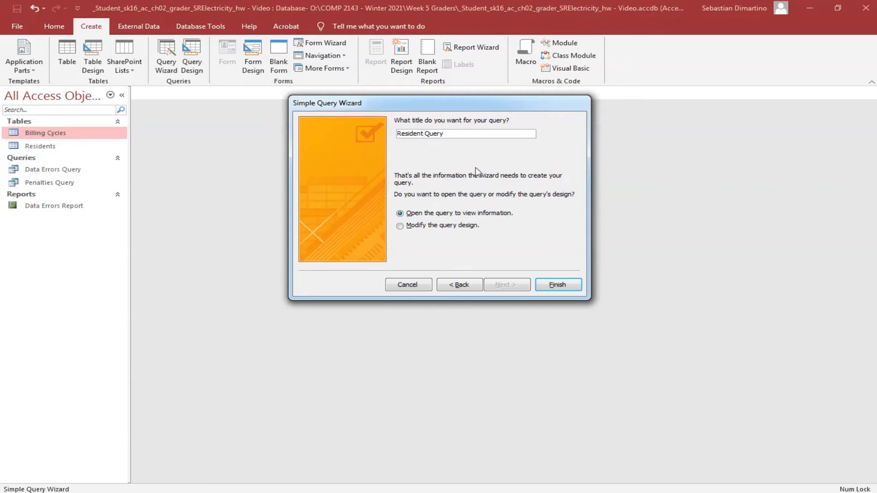
drag(425, 133, 454, 133)
text(Statistics)
click(566, 285)
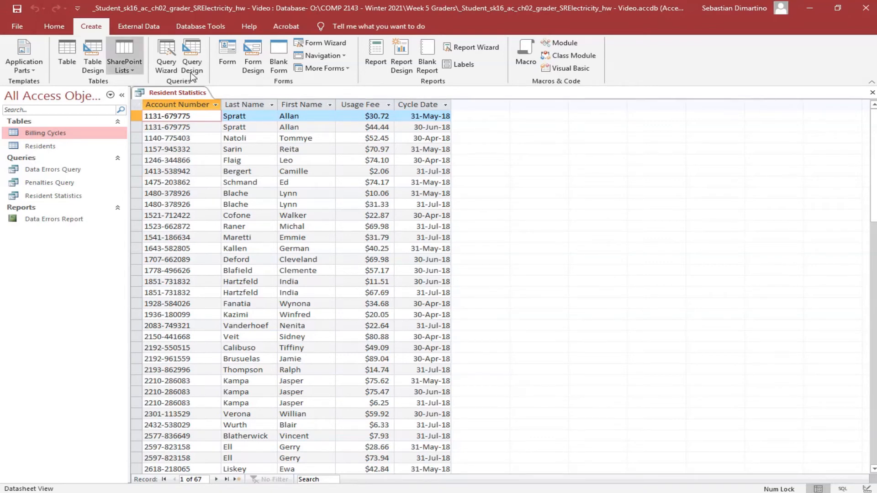
Step: Switch Resident Statistics to Design View and sort the LastName field in ascending order
right_click(179, 93)
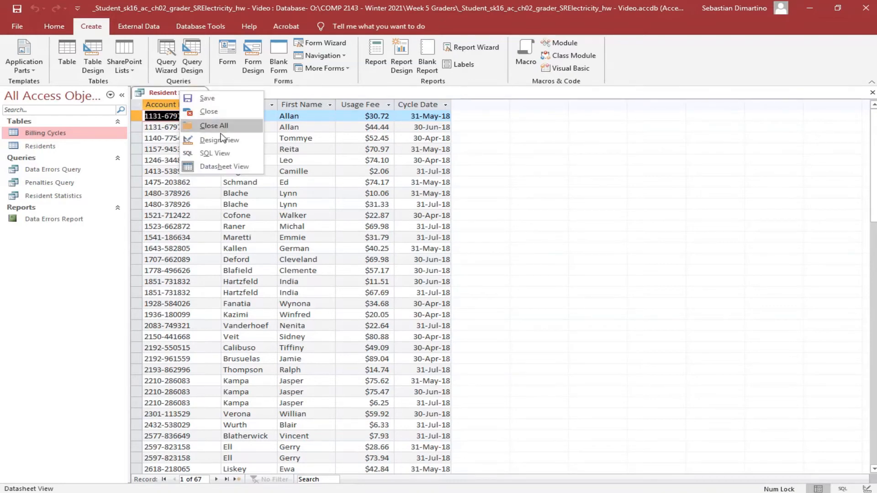
click(219, 145)
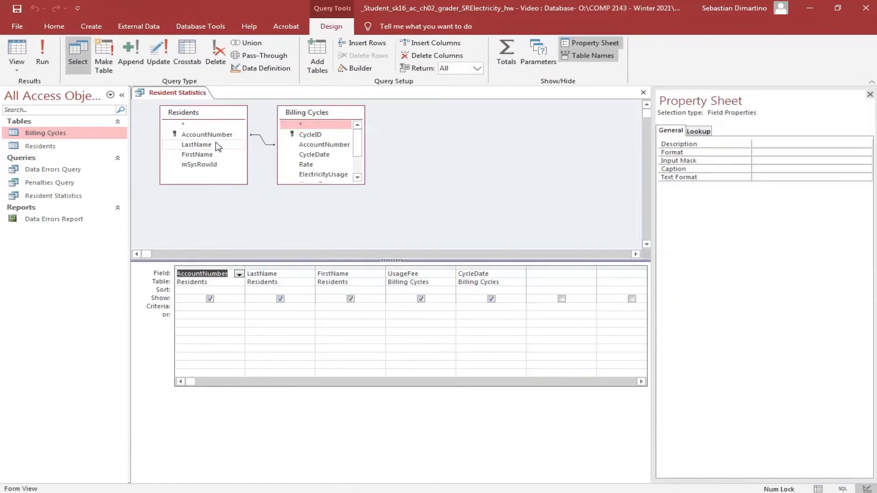
click(268, 290)
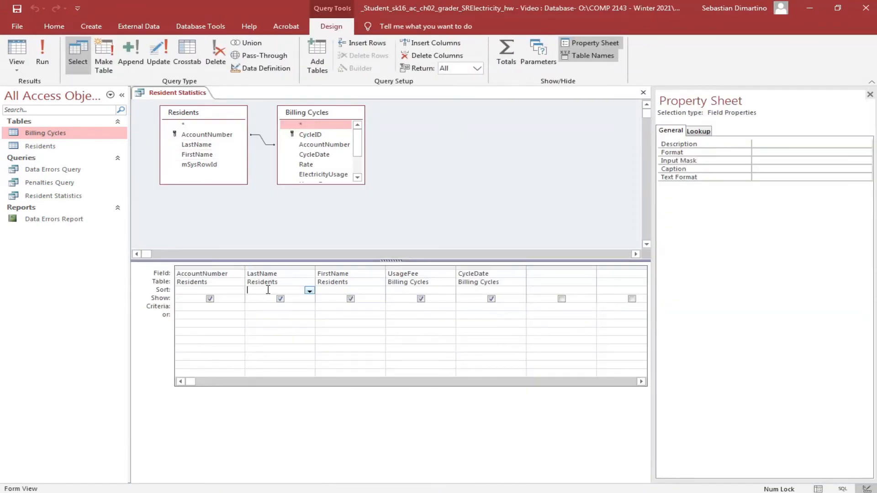
click(309, 292)
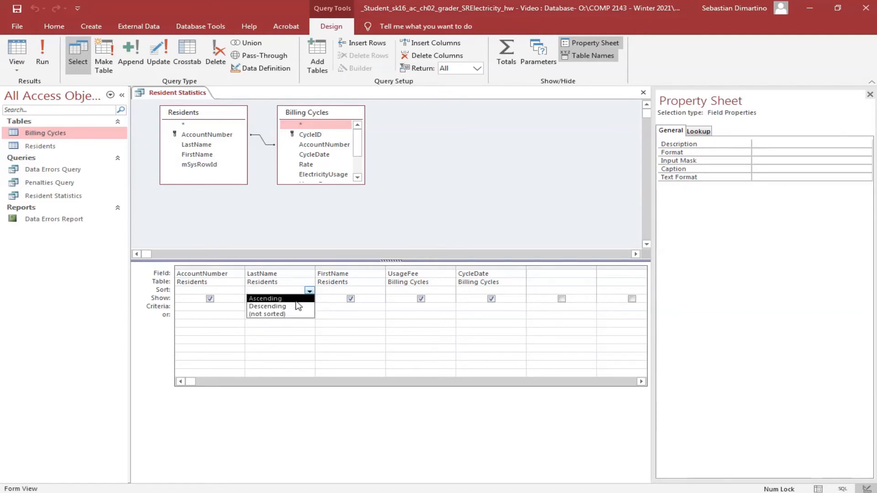
click(297, 301)
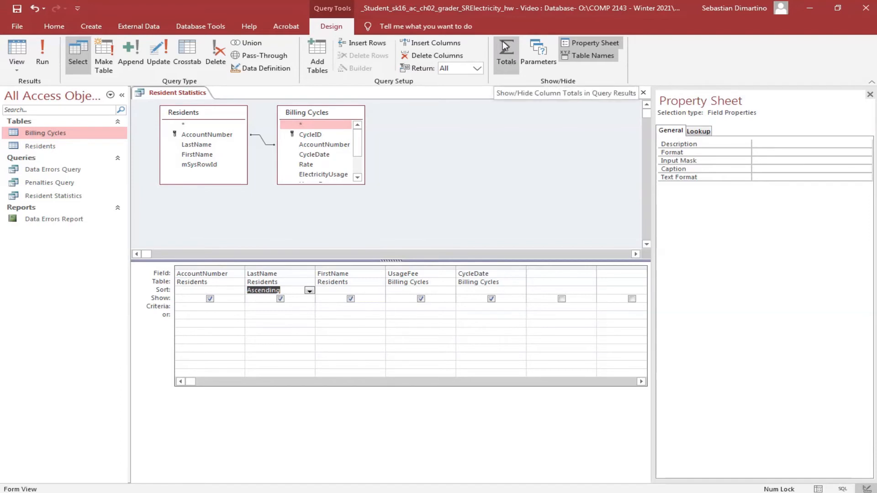
Step: Add the Total row to the Resident Statistics query grid and set LastName and FirstName to First
click(505, 64)
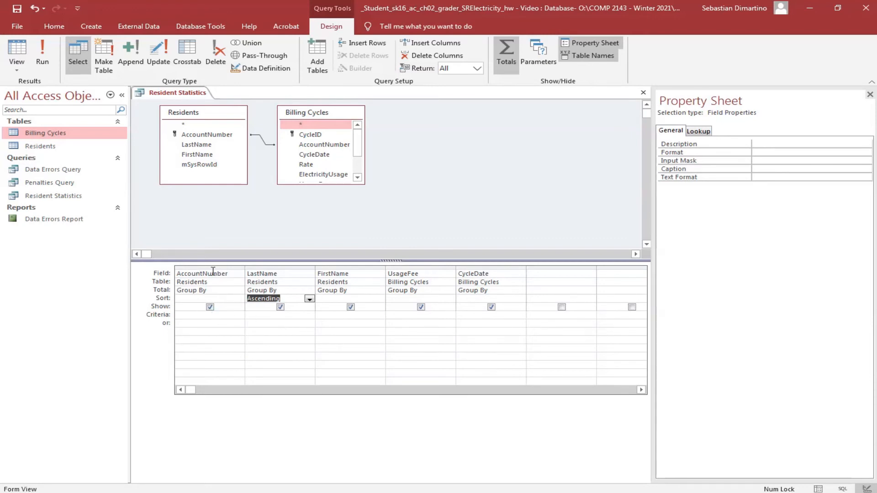
click(309, 291)
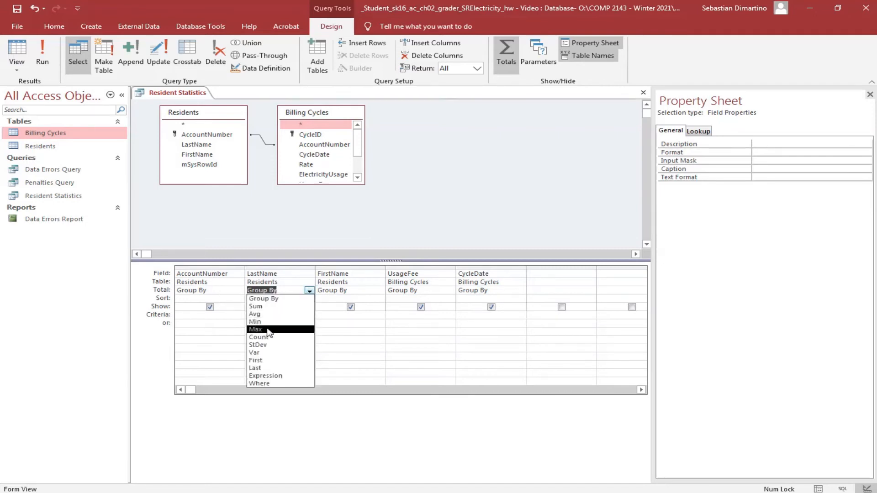
click(269, 359)
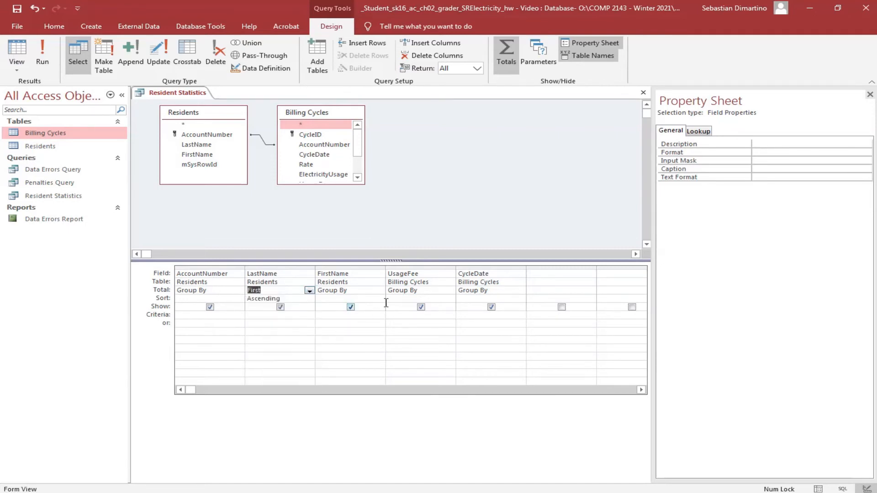
click(372, 291)
click(380, 291)
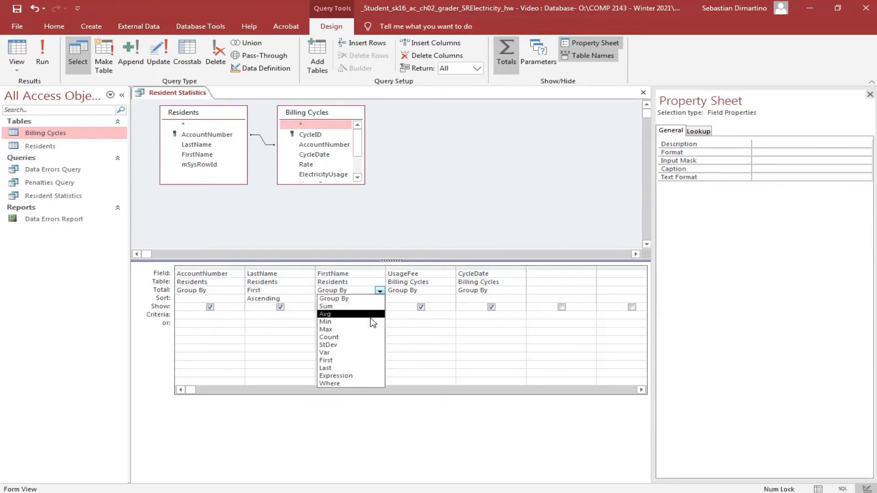
click(354, 361)
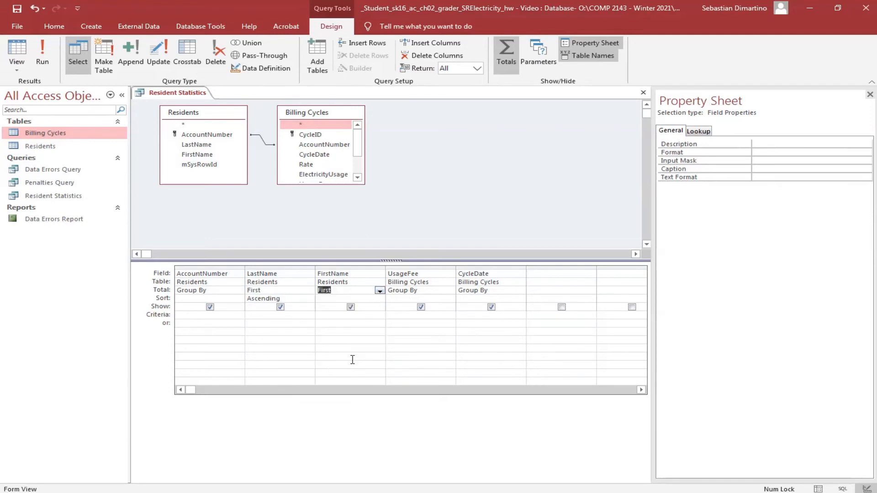
Step: Set the Total function of CycleDate to First and of UsageFee to Avg
click(512, 291)
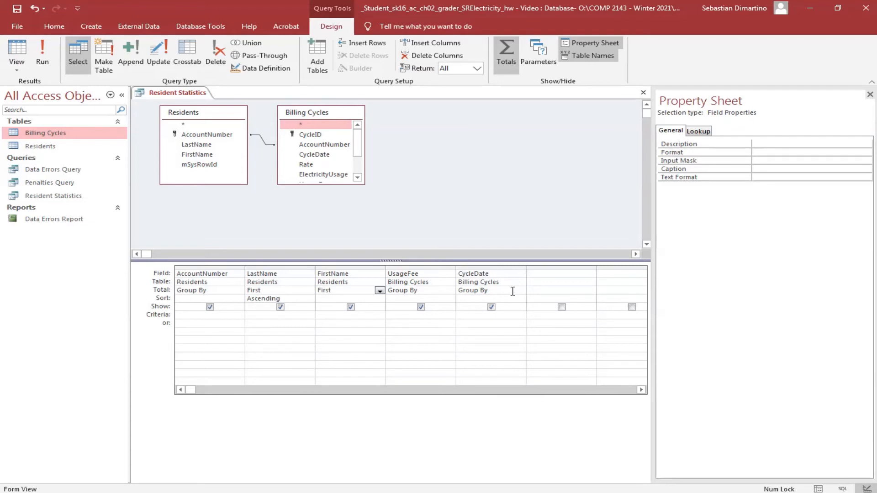
click(520, 290)
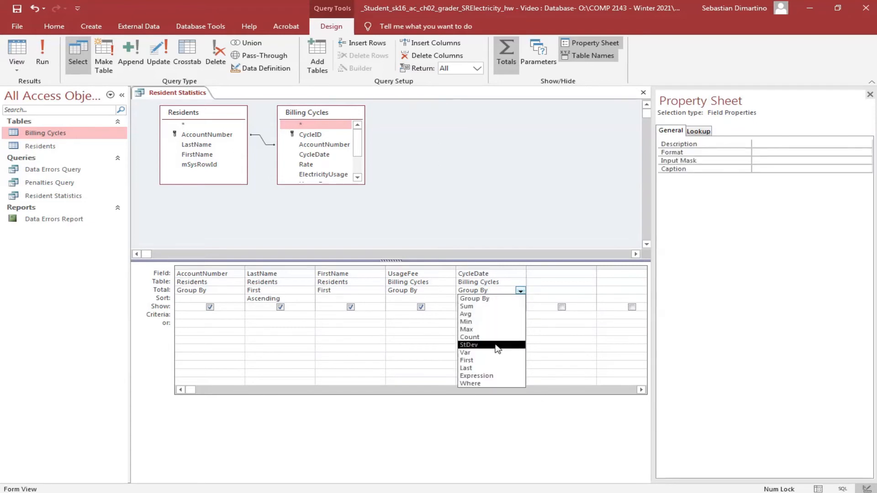
click(487, 360)
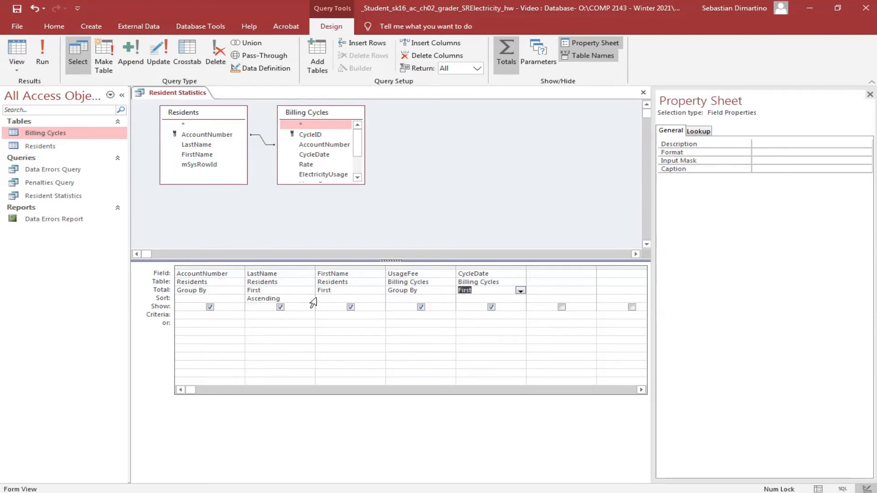
click(446, 293)
click(450, 291)
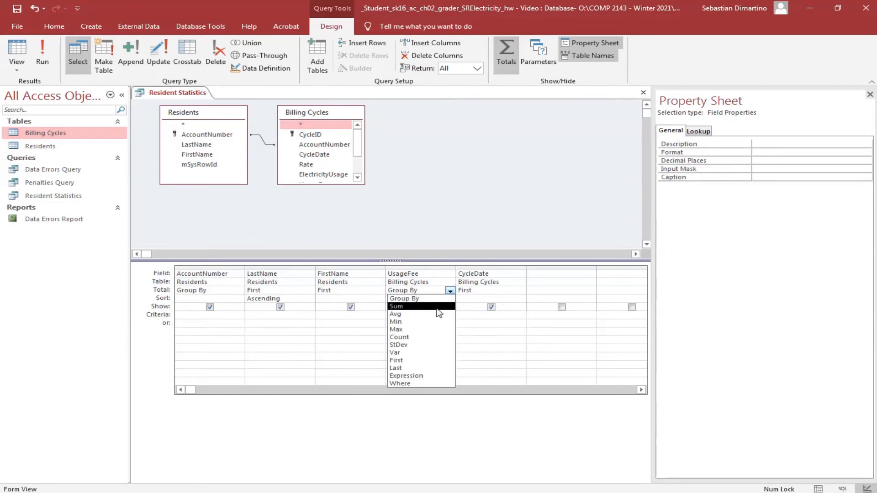
click(405, 315)
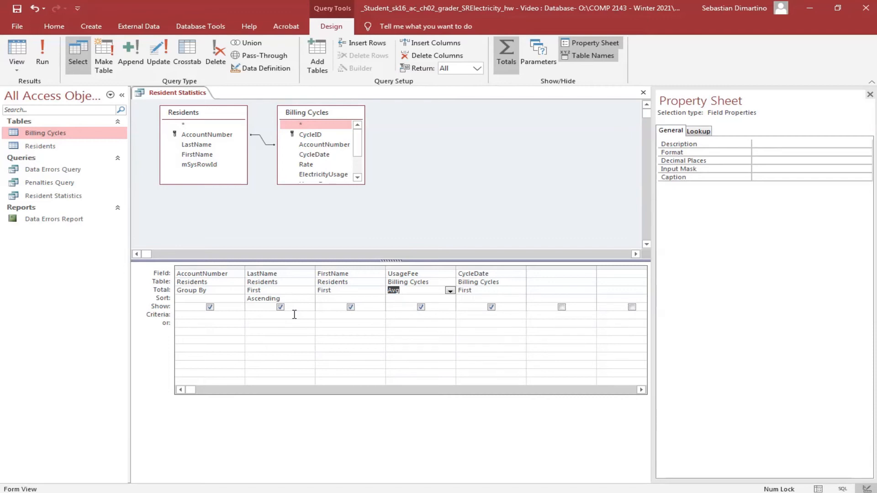
Step: Give the LastName field the caption Last Name and the FirstName field the caption First Name
click(292, 273)
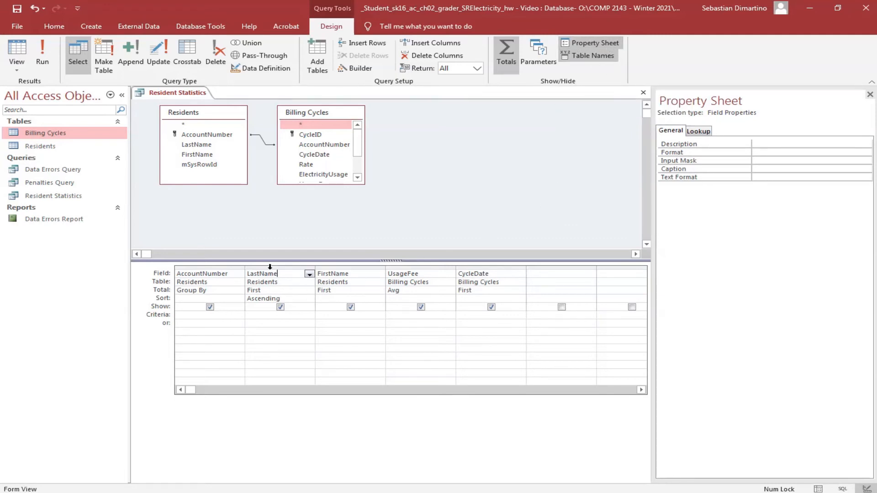
click(774, 168)
text(Last Name)
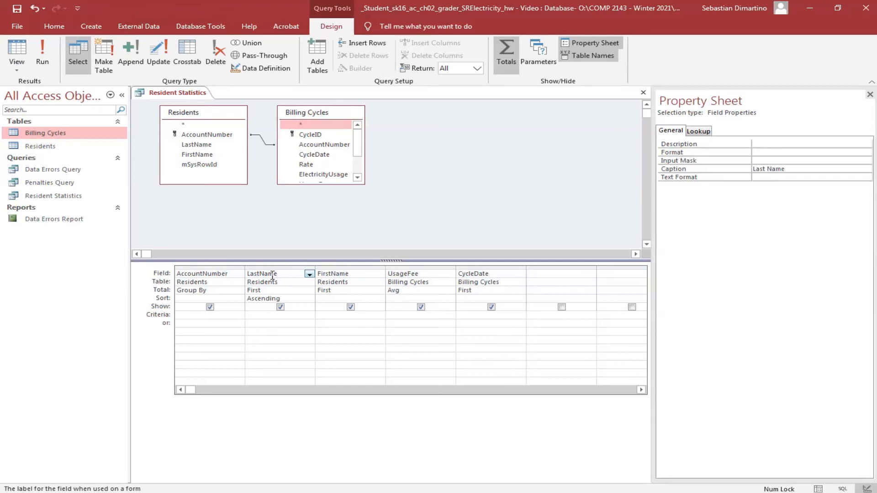
click(366, 274)
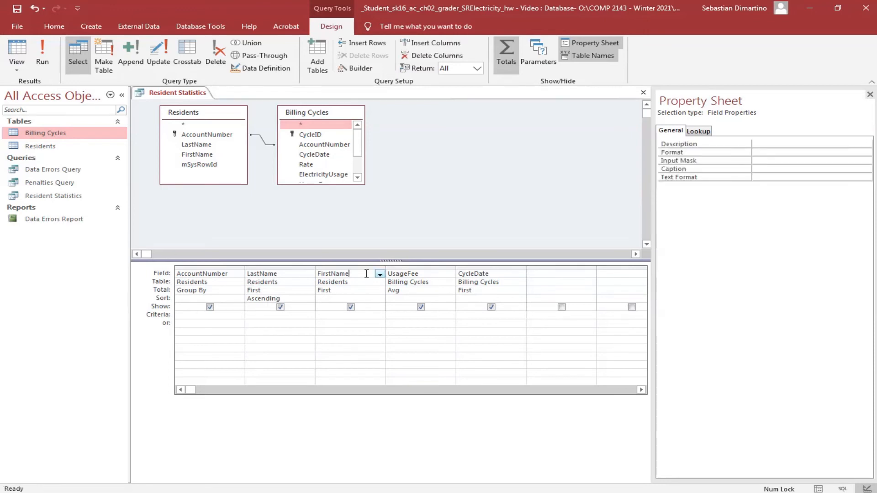
click(786, 169)
text(Fir)
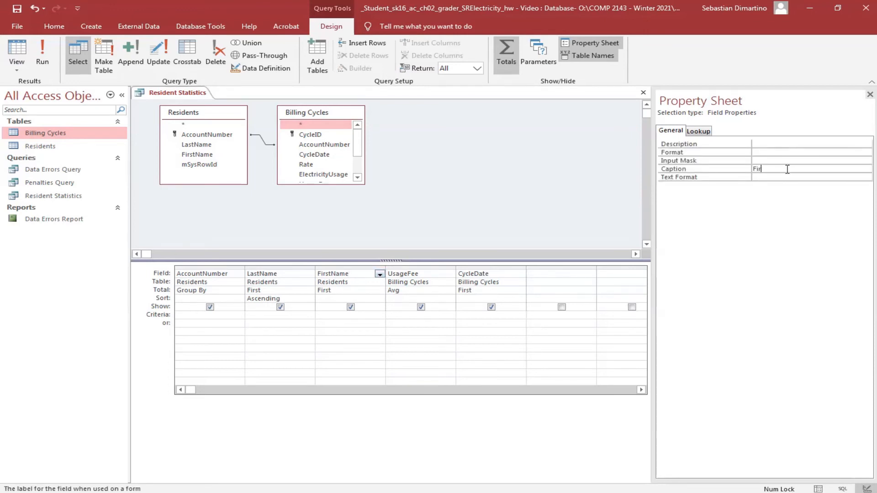
text(st Name)
Step: Give the UsageFee field the caption Average Fee and the Currency format
click(431, 273)
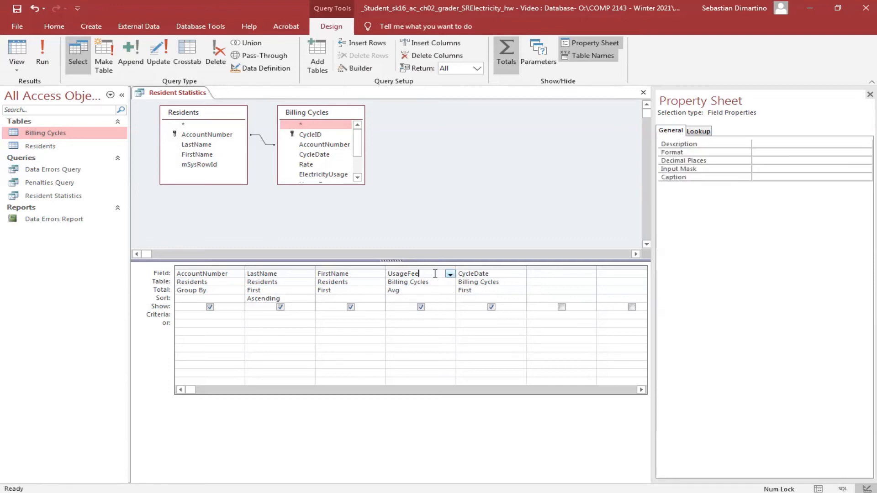
click(760, 178)
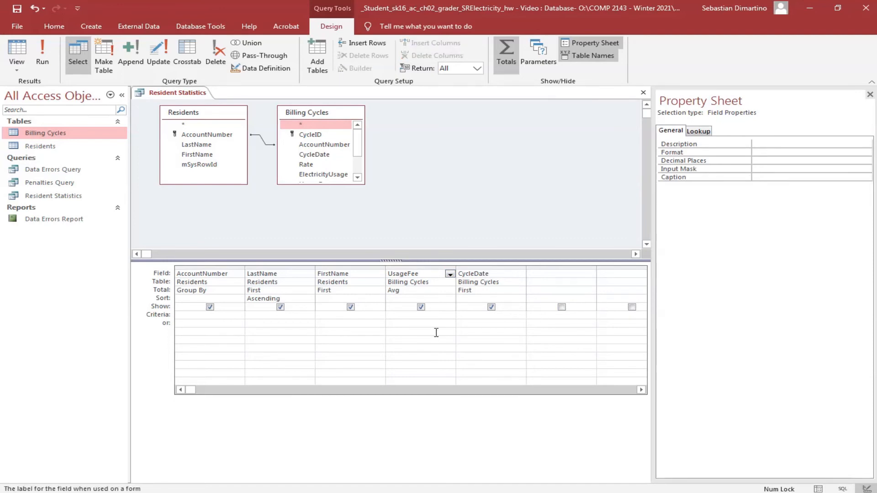
click(436, 290)
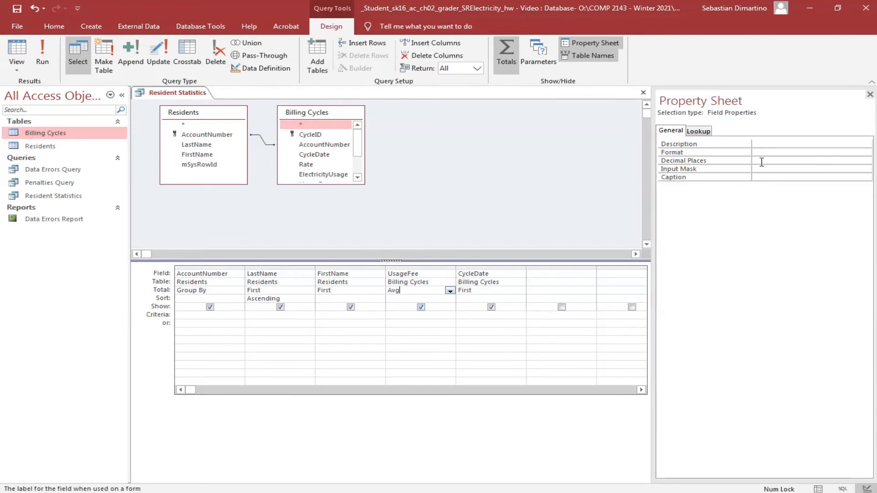
click(767, 177)
text(Average Fee)
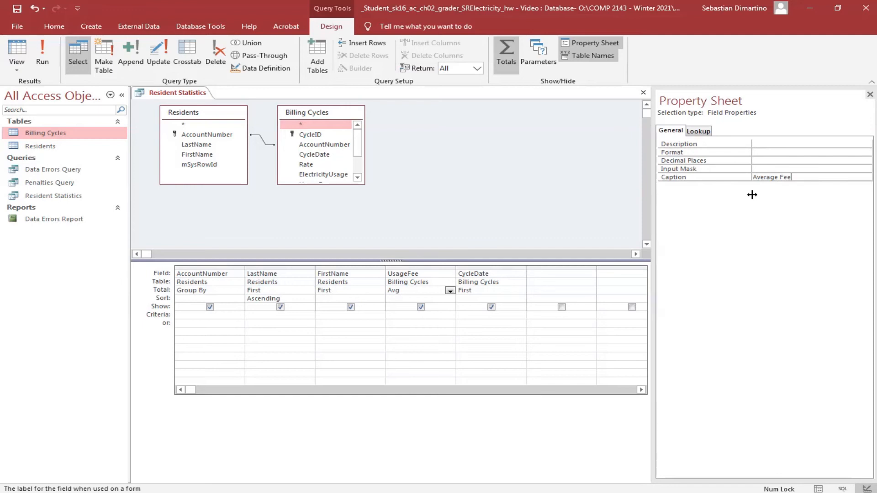
click(780, 153)
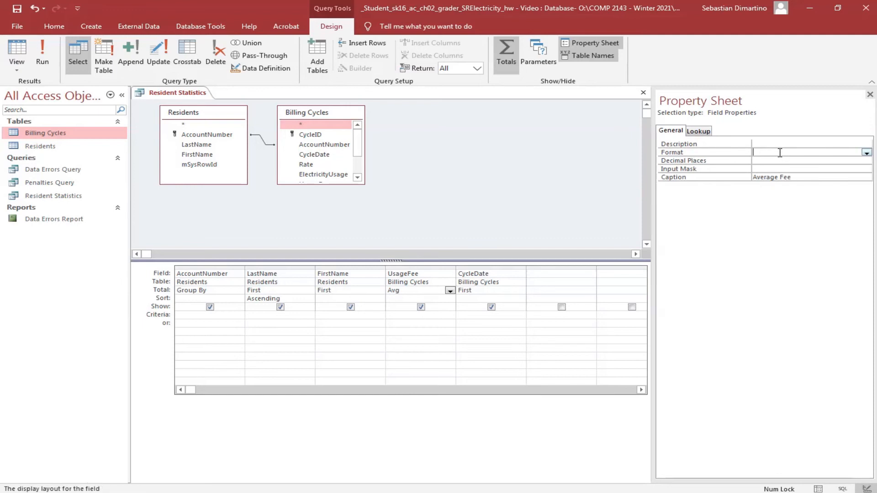
click(866, 153)
click(821, 168)
Step: Limit CycleDate to dates before 07/01/2018 with a < criterion and hide that field from the query results
click(469, 315)
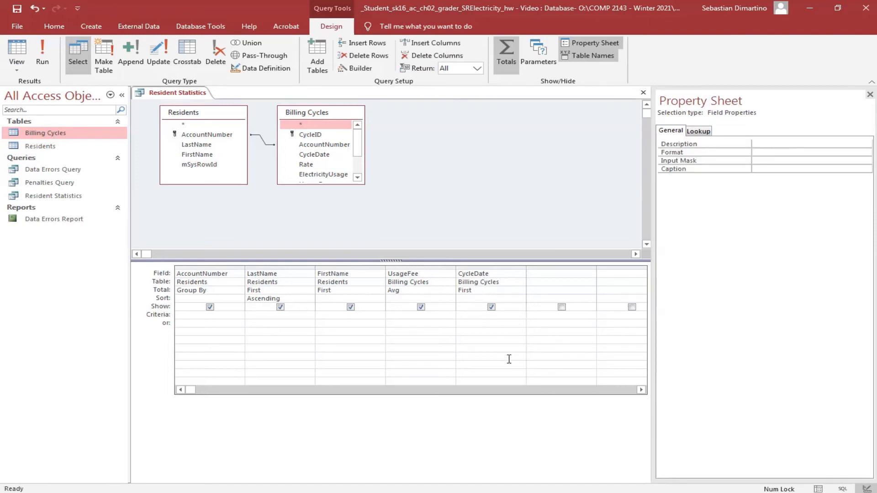
text(<)
text(07/01/2018)
click(543, 363)
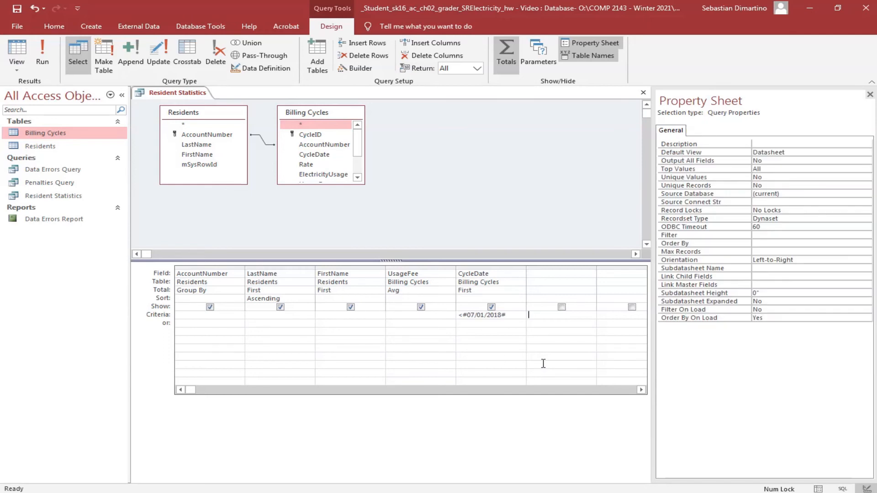
click(492, 309)
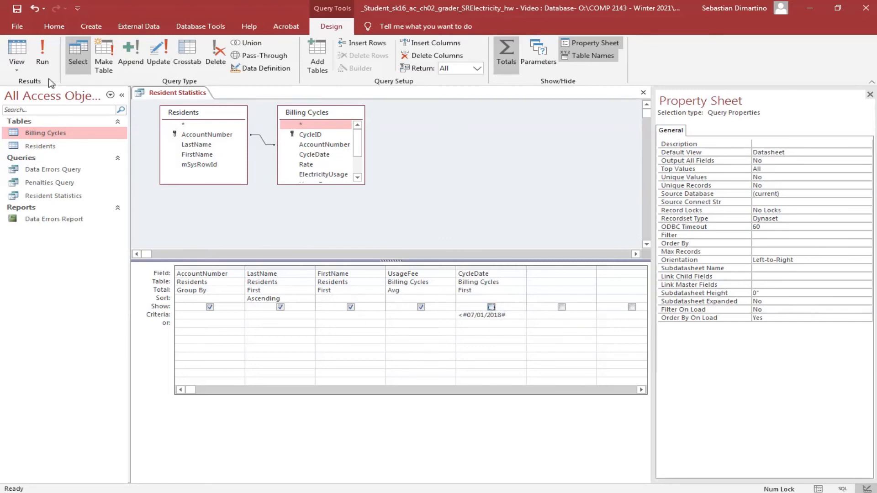
Step: Run the Resident Statistics query and close it
click(46, 51)
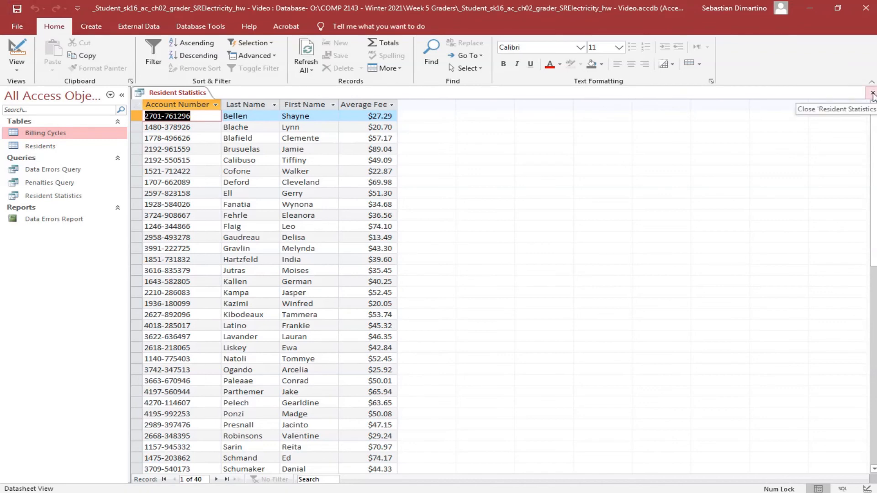
click(872, 93)
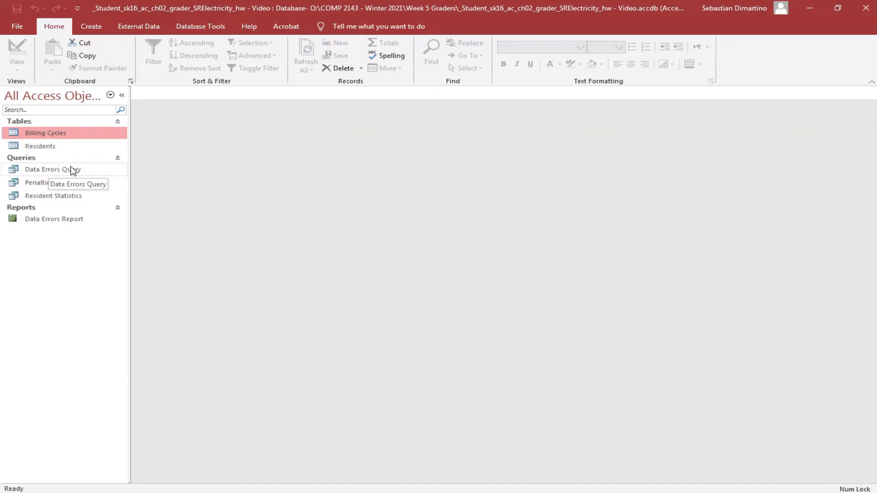
Step: Open Data Errors Query in Design View and set LastName to a Like pattern with a ? for the surname's uncertain letter, and FirstName to the resident's first name
right_click(75, 168)
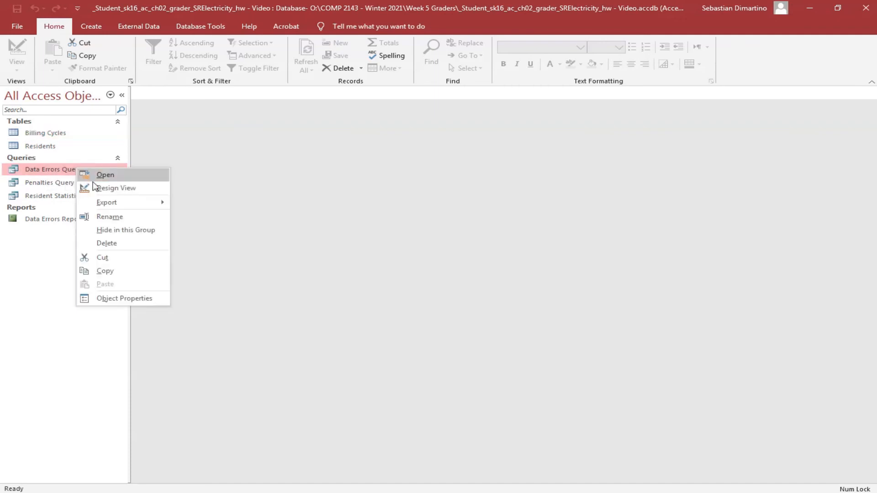
click(107, 188)
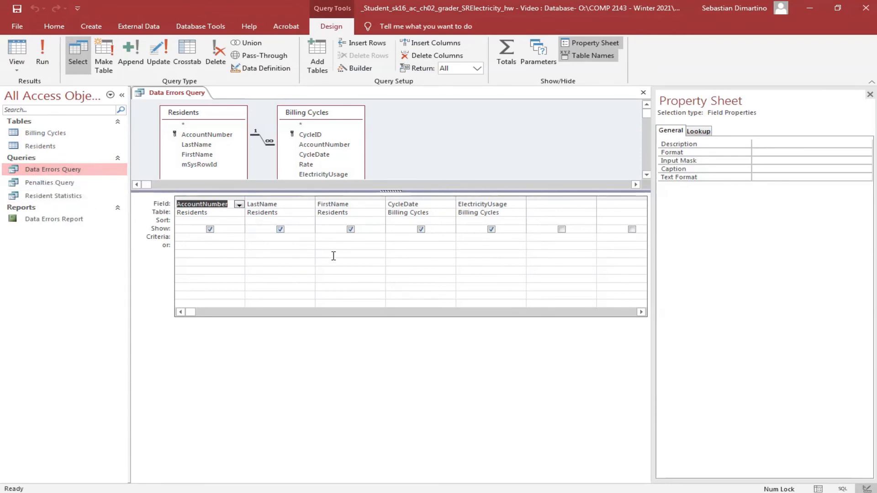
click(274, 237)
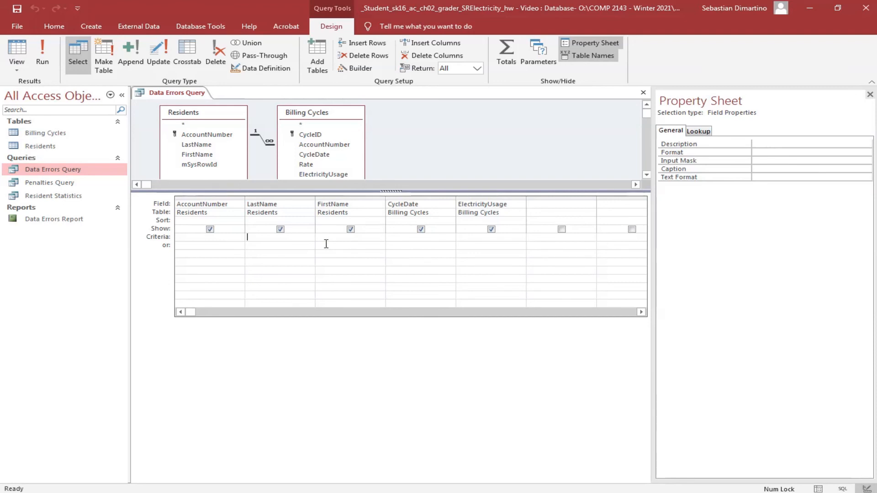
text(Like "Thomps?n")
click(350, 239)
text(Ralph)
key(Down)
Step: Add Is Null as an alternative (or) criterion for ElectricityUsage and run Data Errors Query
click(487, 245)
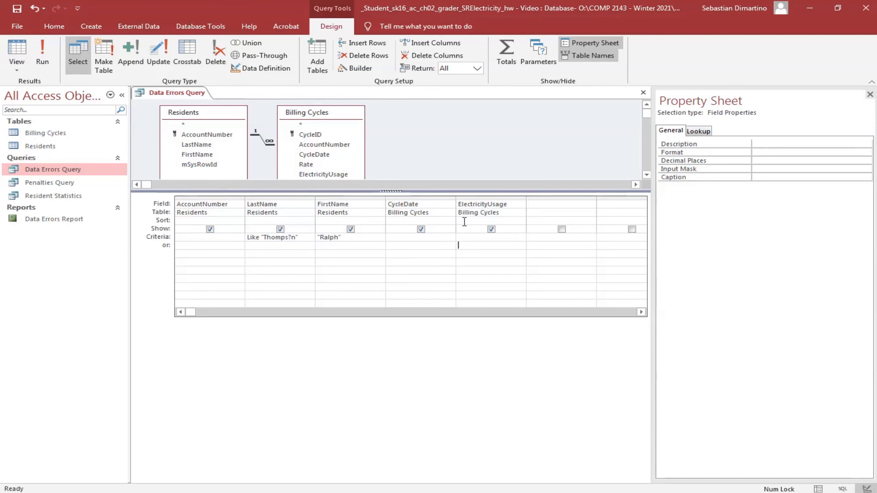
text(IU)
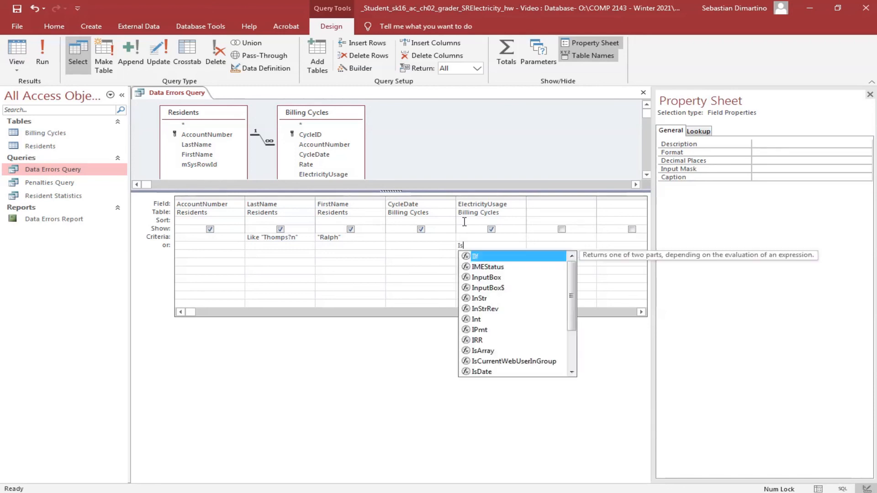
text(s Null)
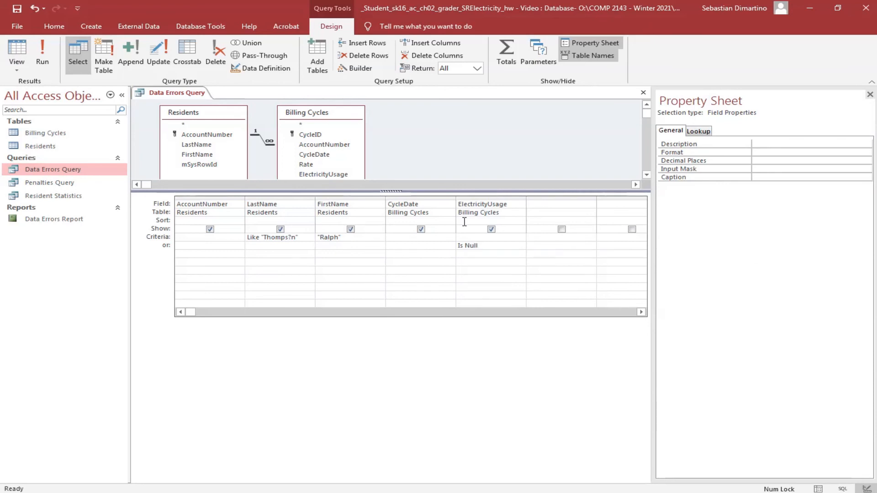
key(Return)
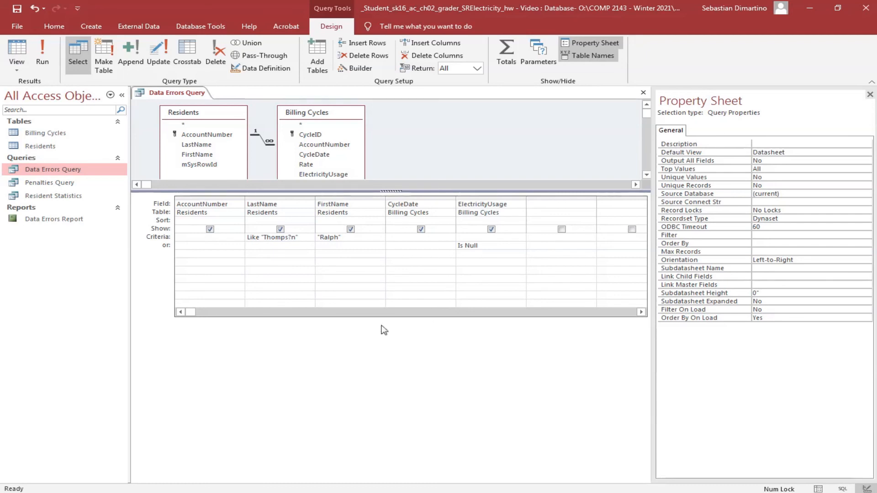
click(44, 51)
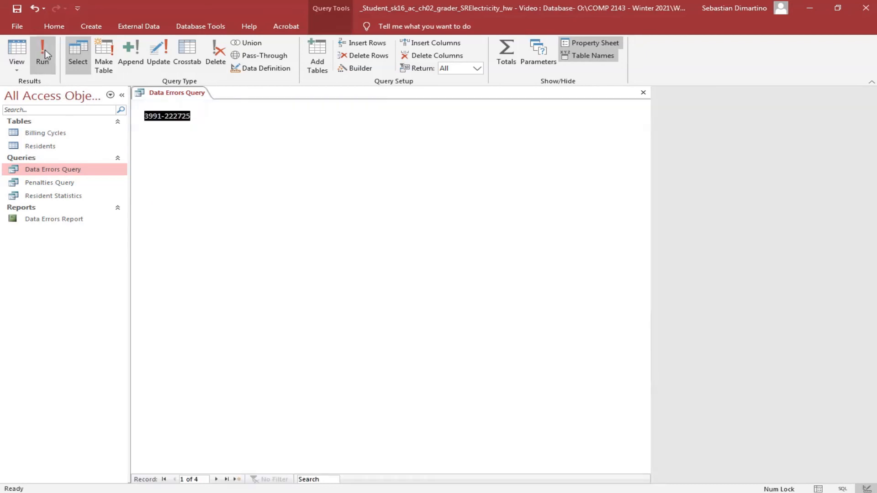